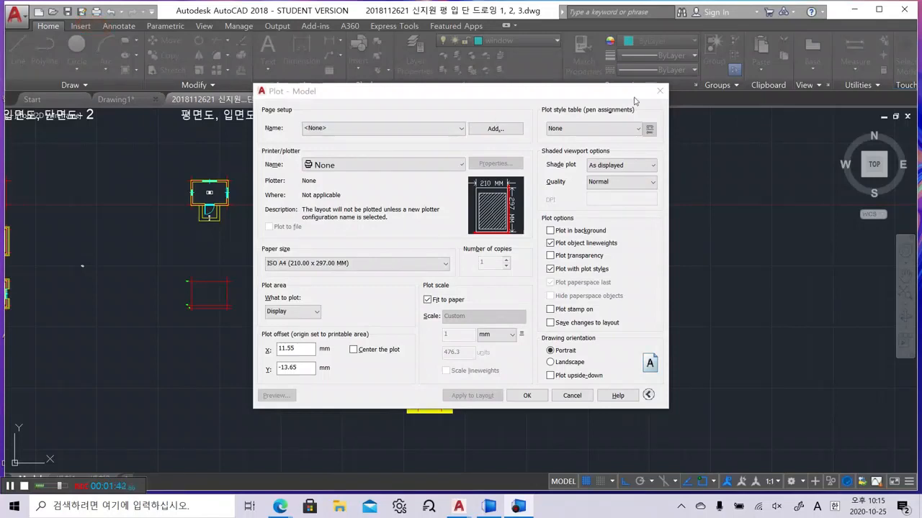
Close the Plot dialog and reopen Plot from the application menu, cancelling a new page setup
left_click(661, 91)
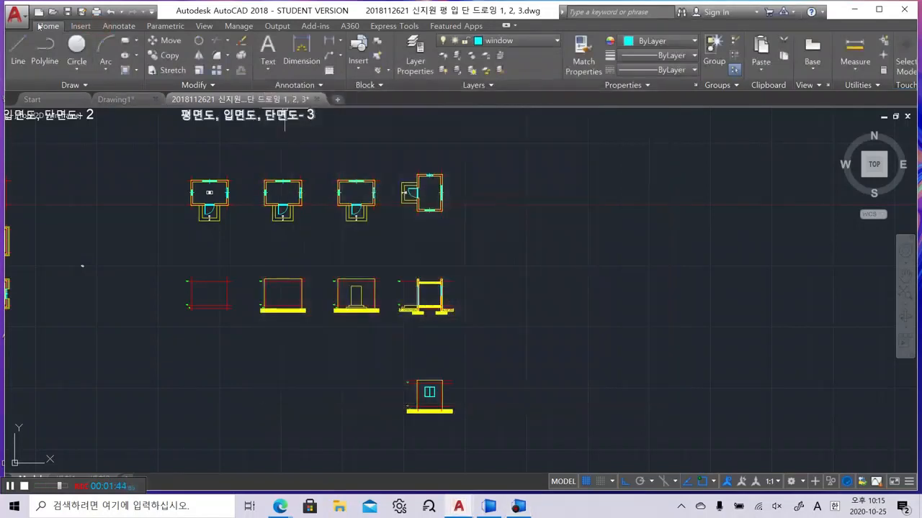
left_click(16, 22)
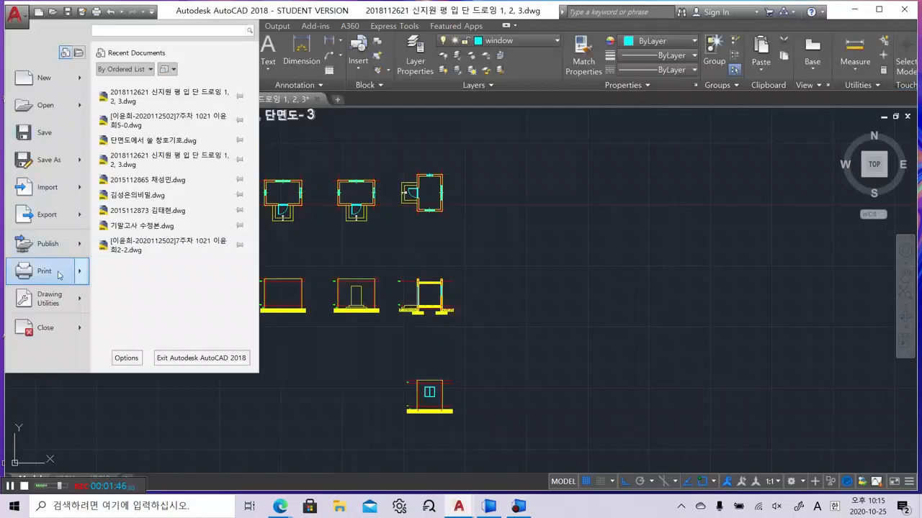
mouse_move(54, 277)
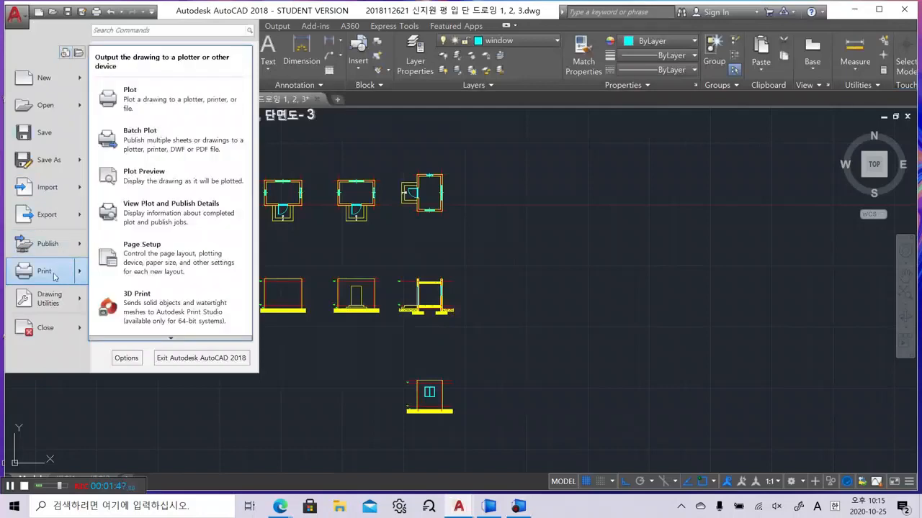
left_click(173, 108)
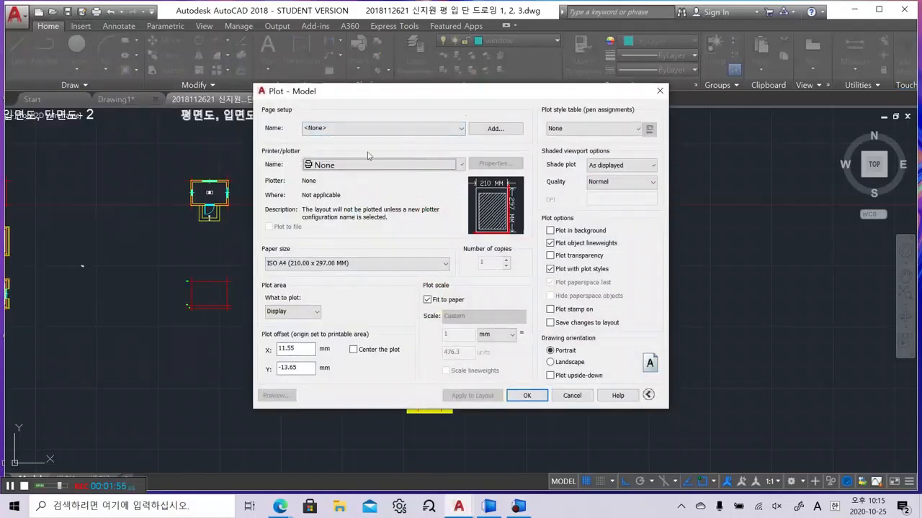
left_click(495, 128)
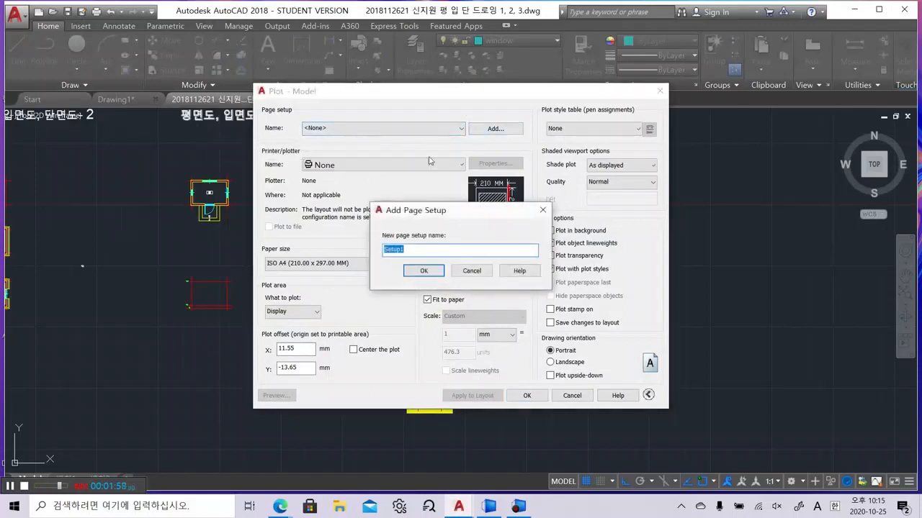
left_click(471, 271)
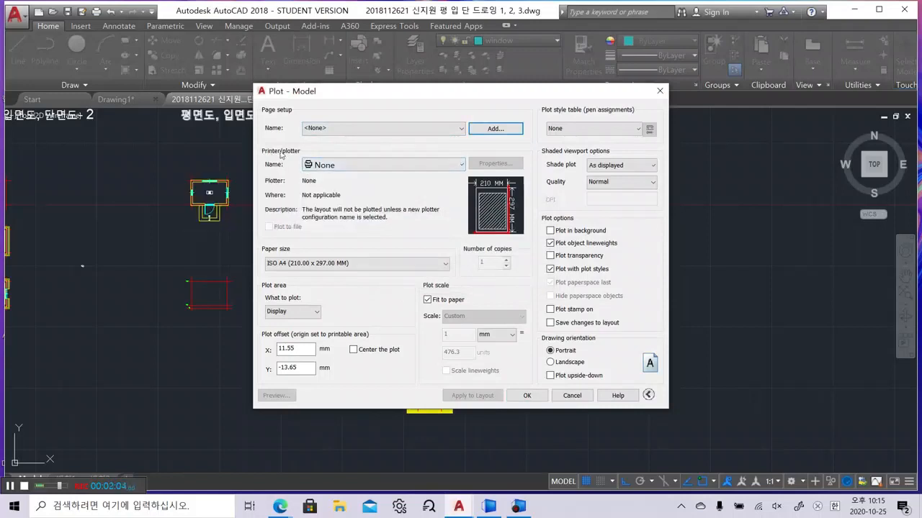
Set the plotter to DWG To PDF.pc3, after briefly trying Hancom PDF, and bring up PDF Options
left_click(375, 171)
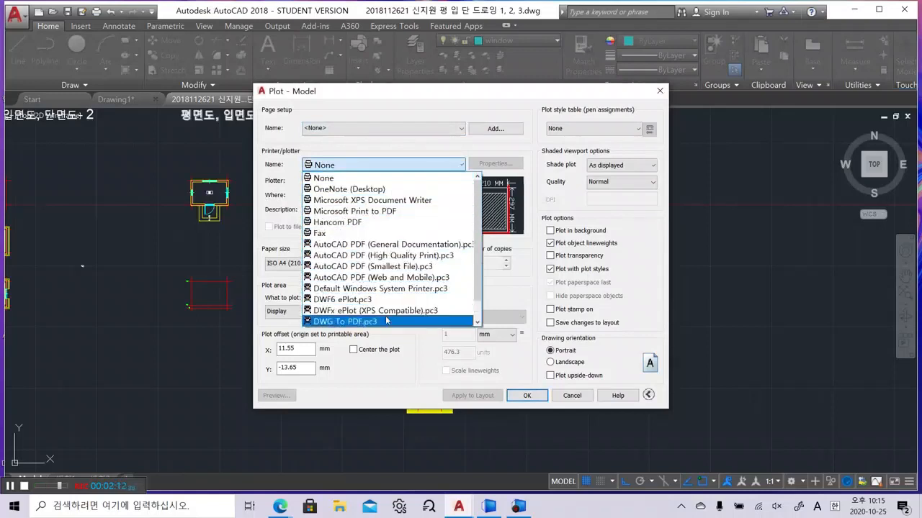
scroll(387, 320, "down", 1)
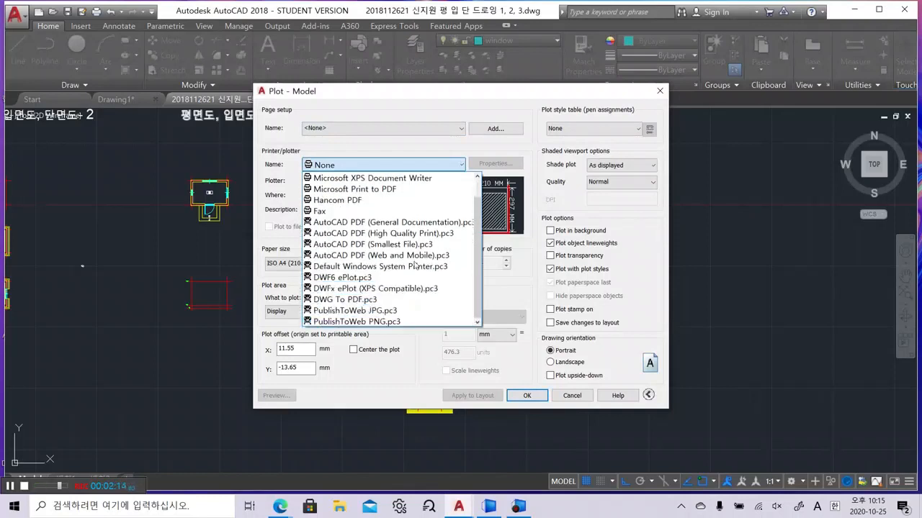
left_click(443, 150)
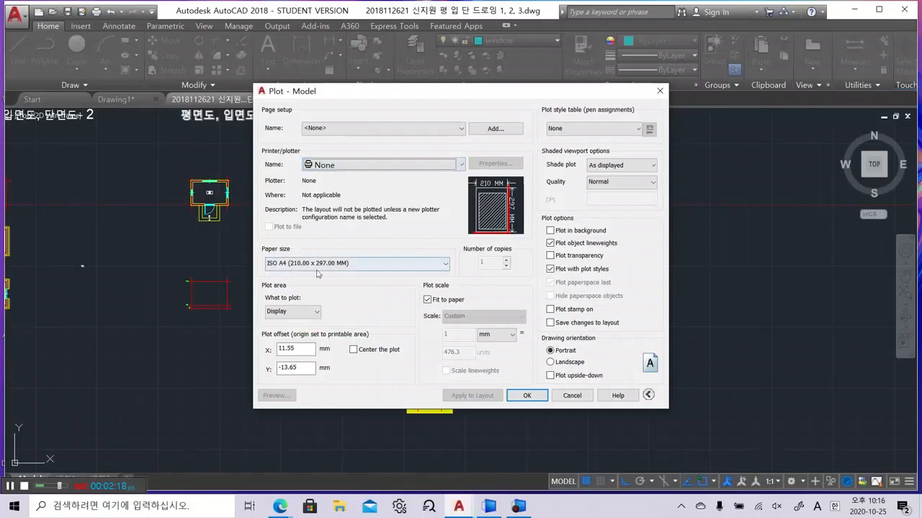
left_click(381, 165)
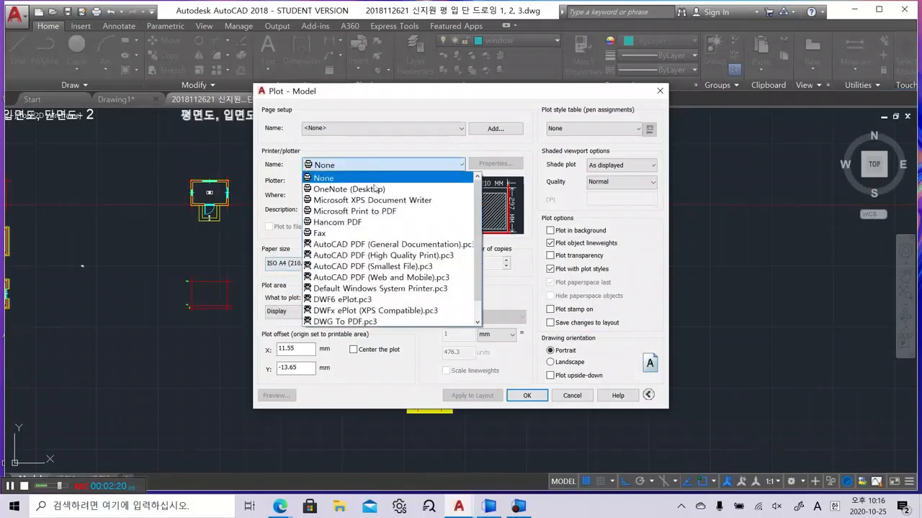
left_click(374, 321)
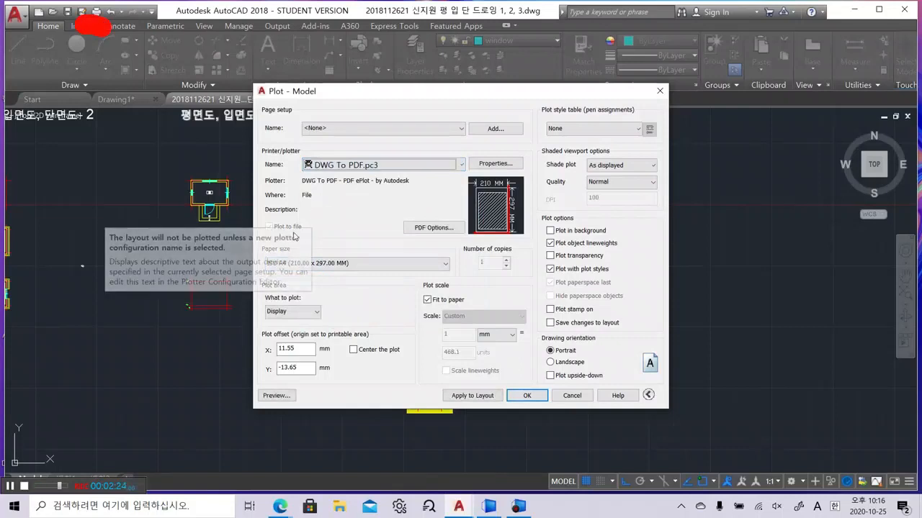
left_click(350, 166)
left_click(352, 200)
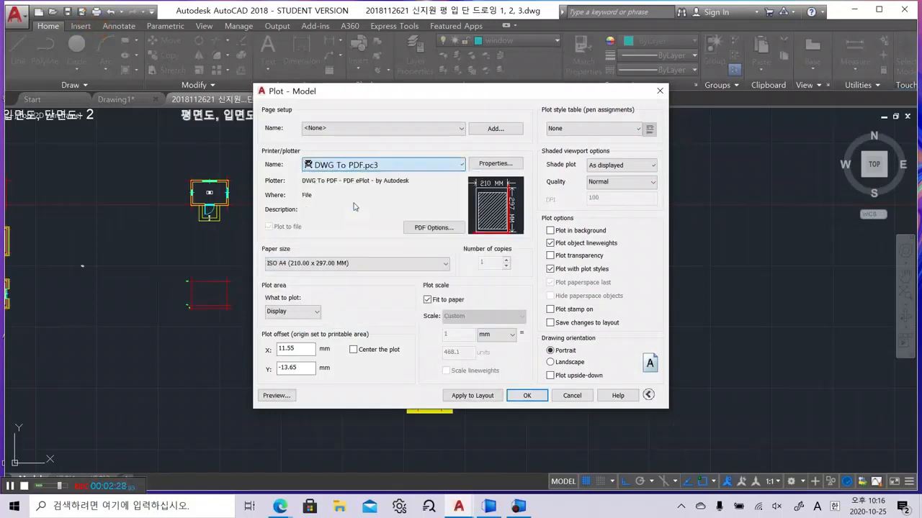
left_click(360, 165)
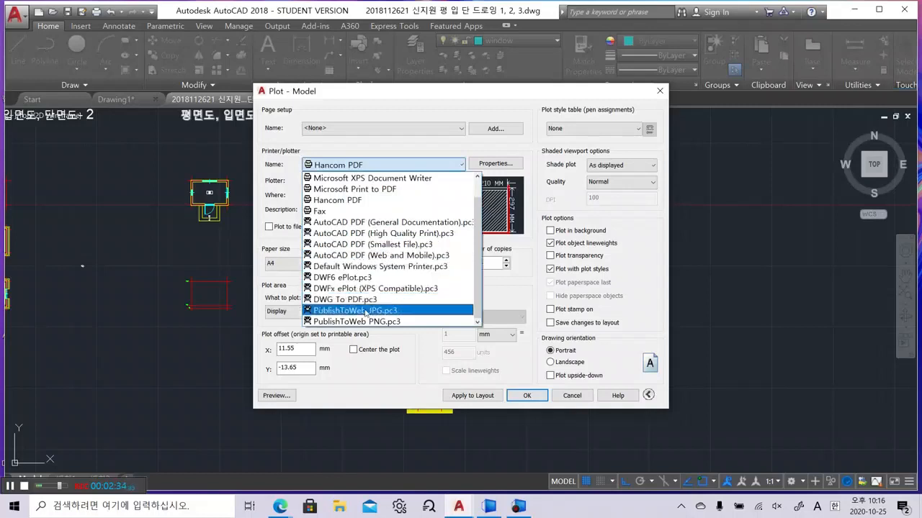
left_click(374, 298)
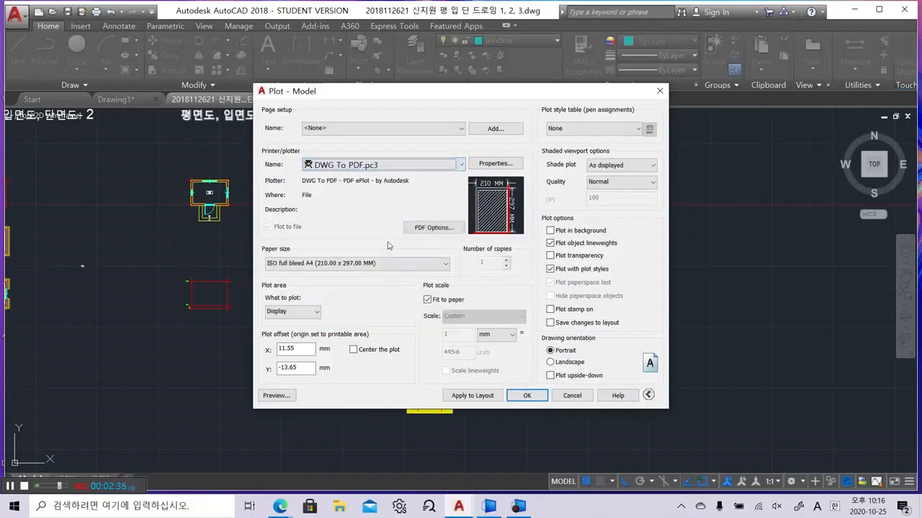
left_click(428, 228)
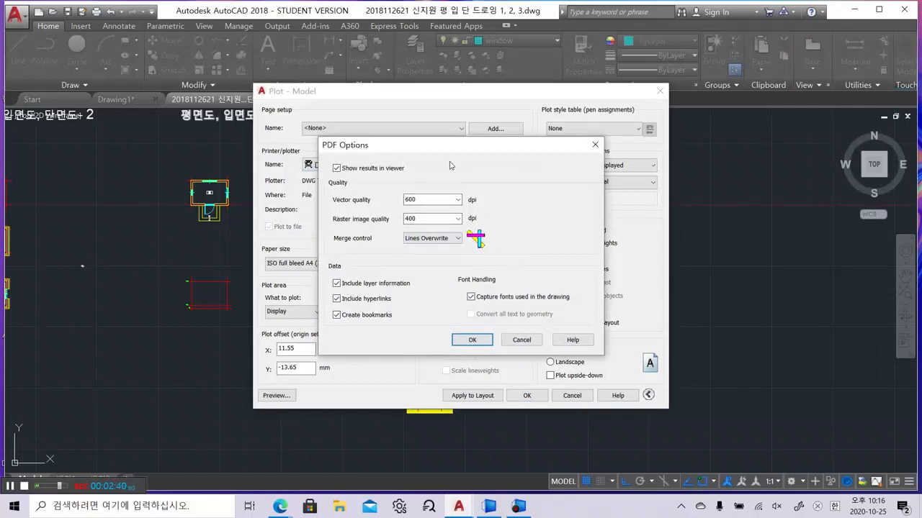
Dismiss PDF Options, leave What to plot on Display, and close the Plot dialog unplotted
left_click(520, 340)
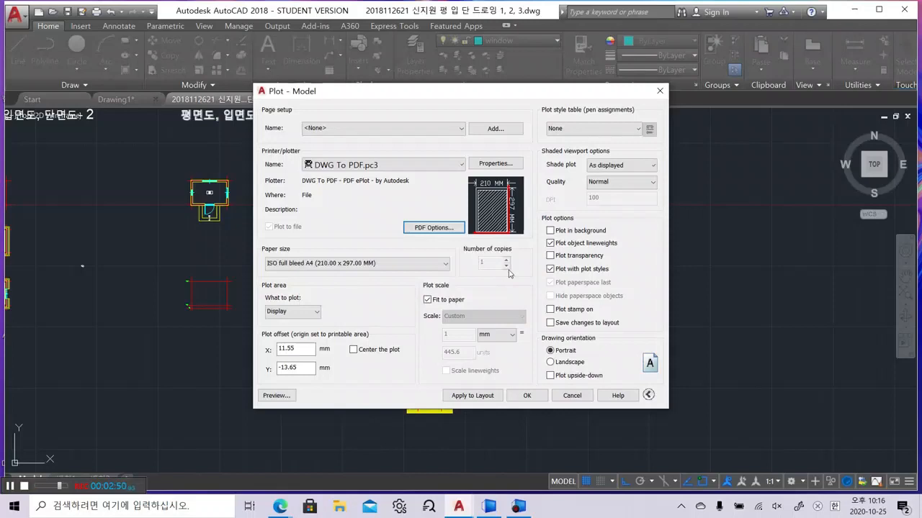
left_click(295, 315)
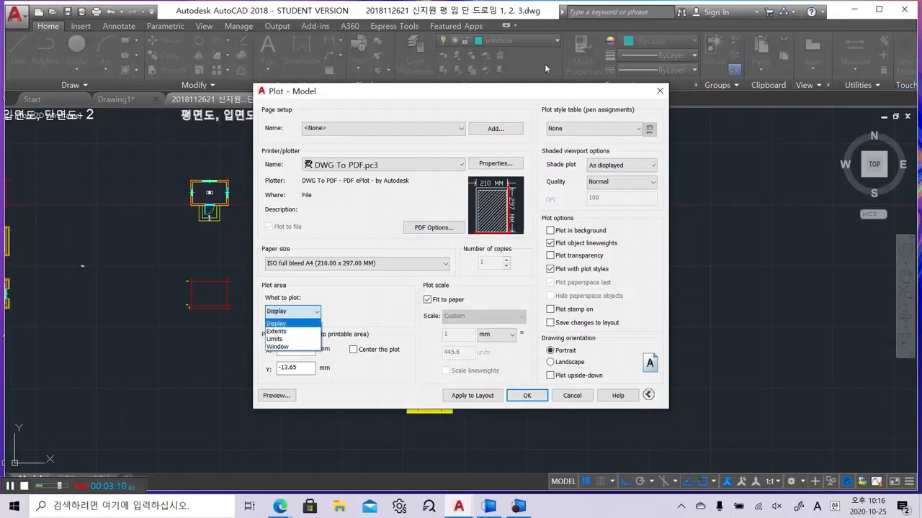
left_click(660, 92)
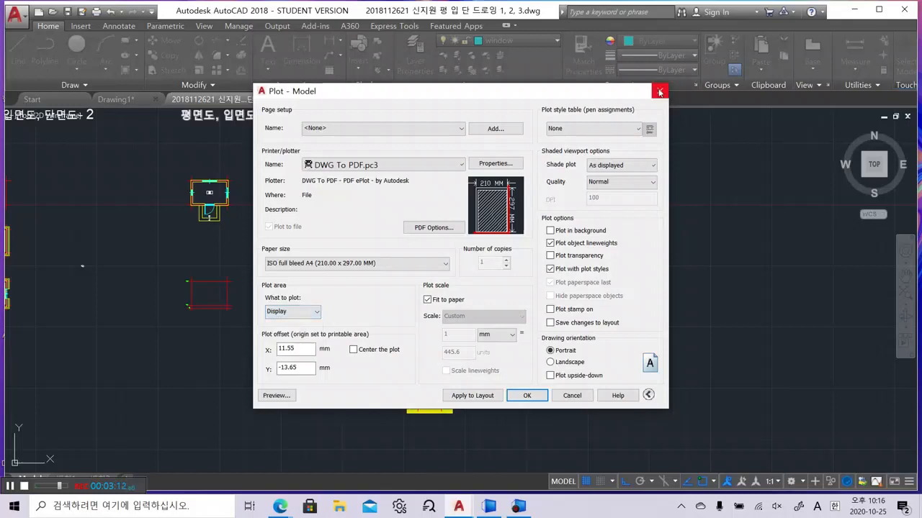
left_click(660, 91)
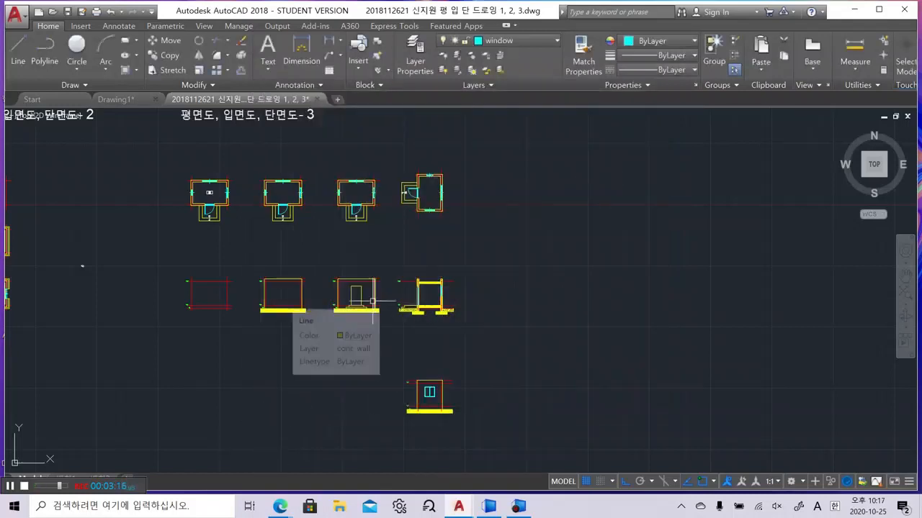
Restore the command line and switch drawing limits checking ON with LIMITS
type("limi")
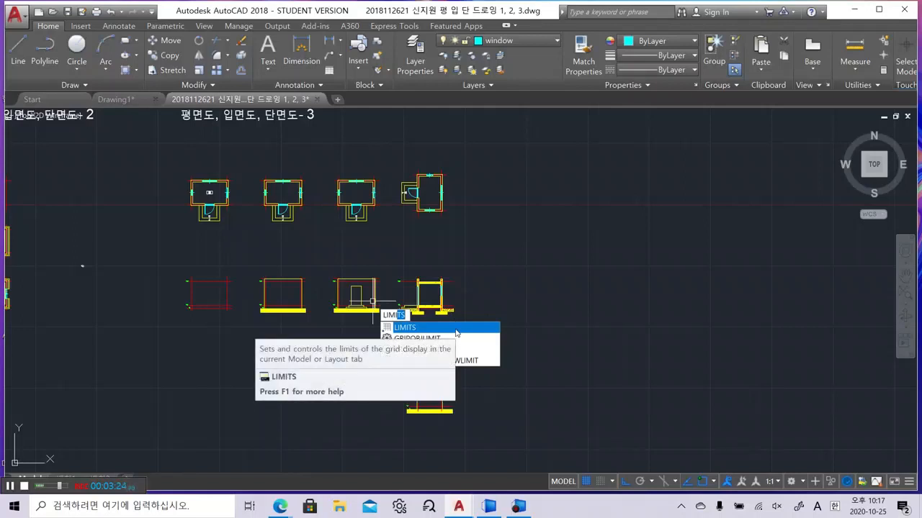
left_click(456, 328)
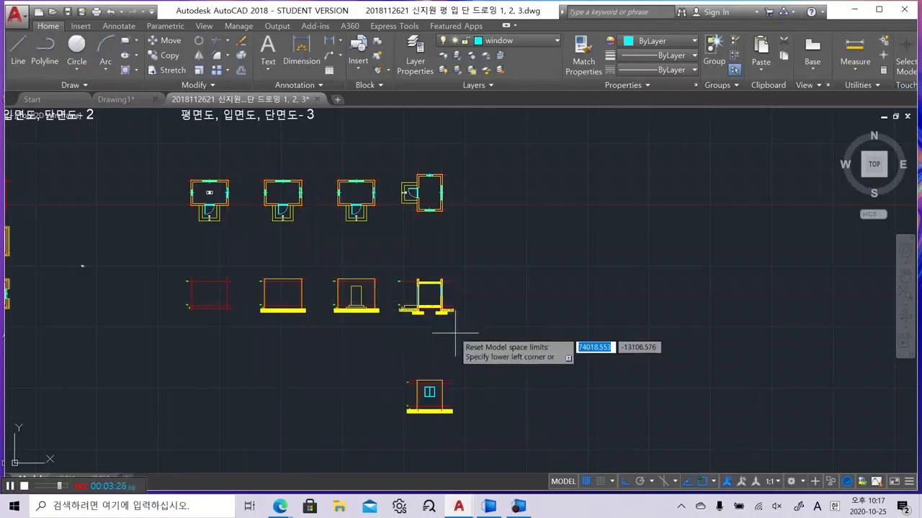
key("Escape")
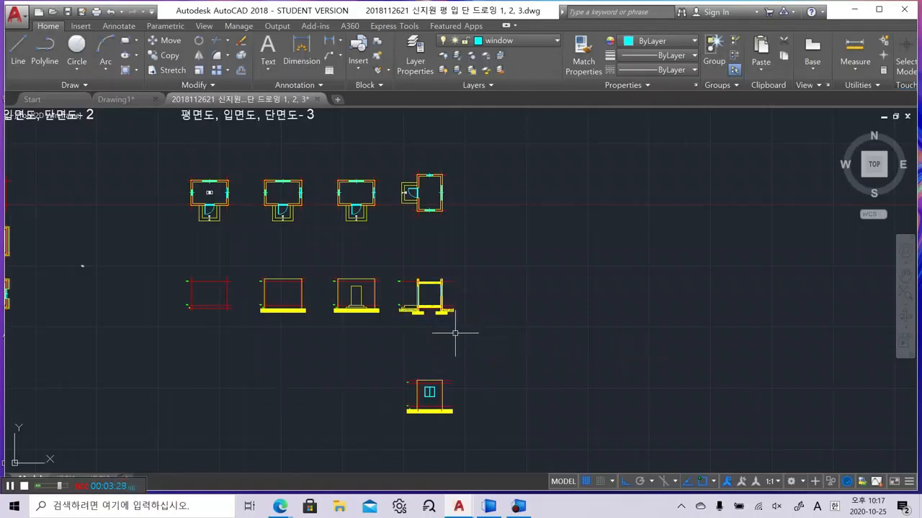
key("ctrl+9")
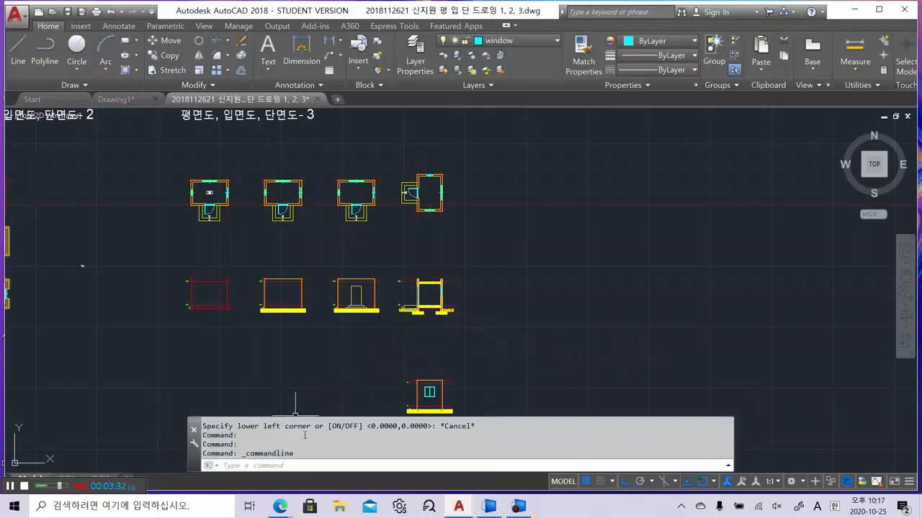
left_click(295, 465)
type("limi")
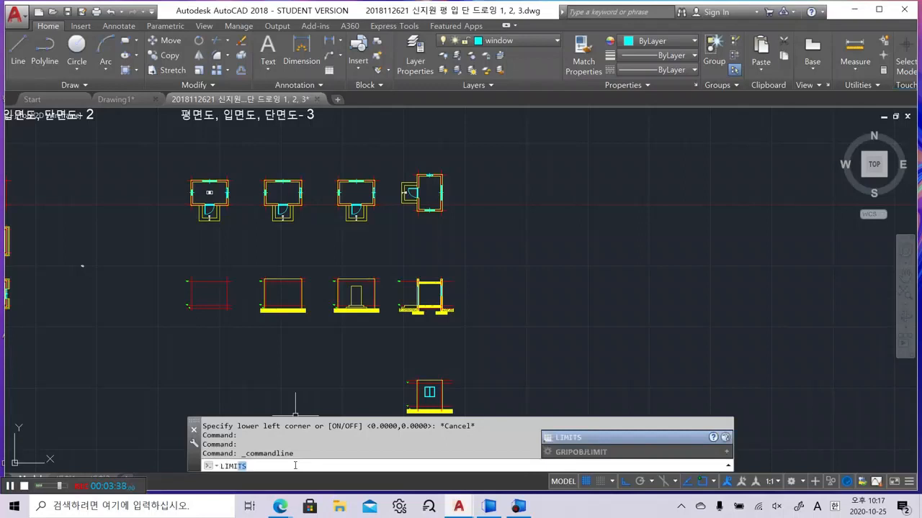
left_click(584, 437)
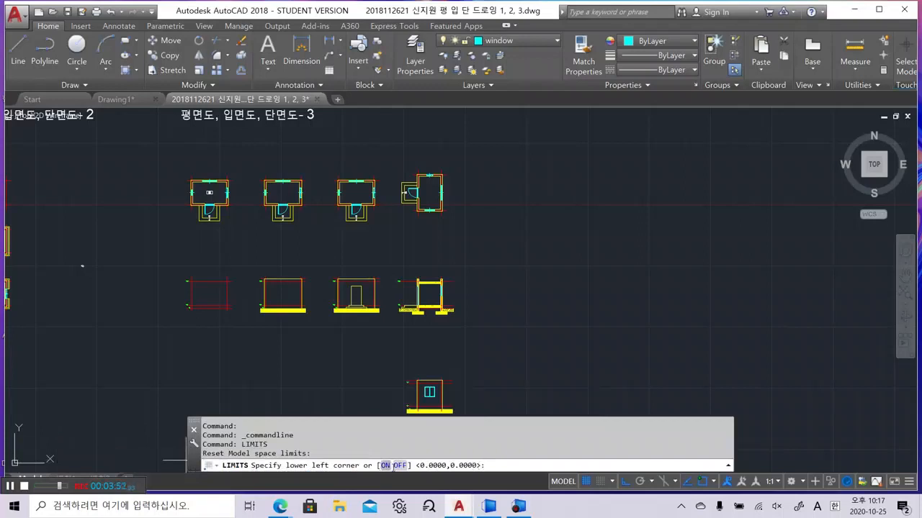
left_click(386, 465)
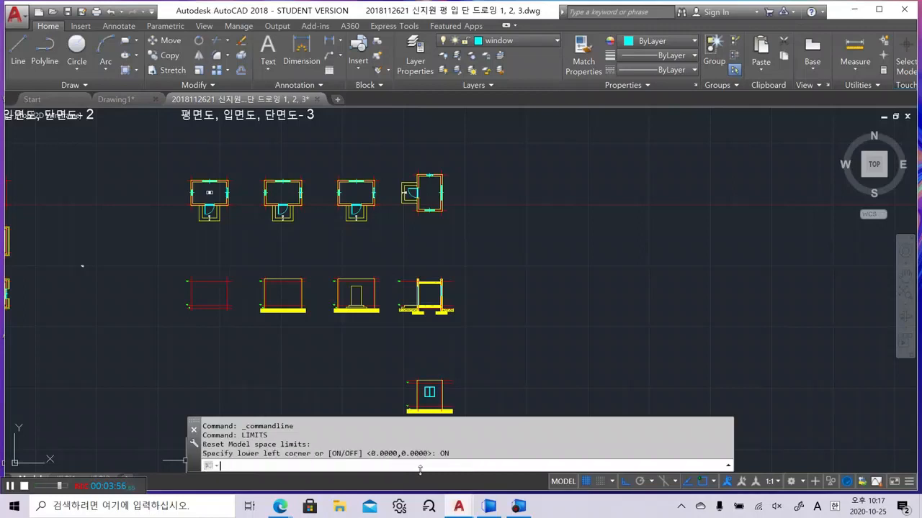
Set the limits from 0,0 to 420,297 and zoom to show all
key("Return")
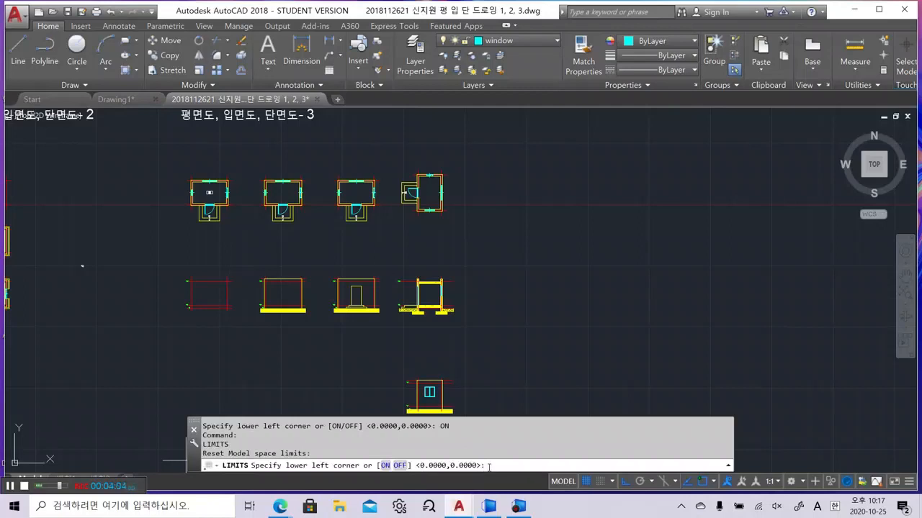
key("Return")
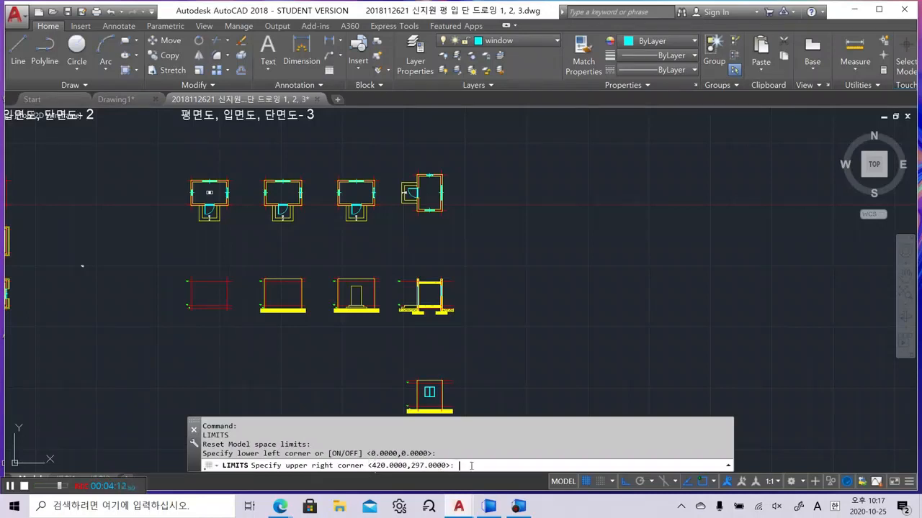
key("Return")
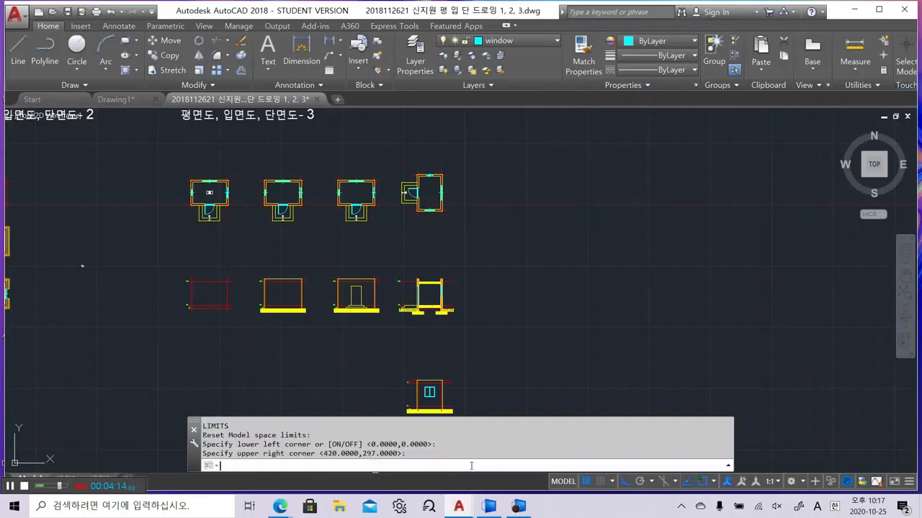
type("z")
key("Return")
type("a")
key("Return")
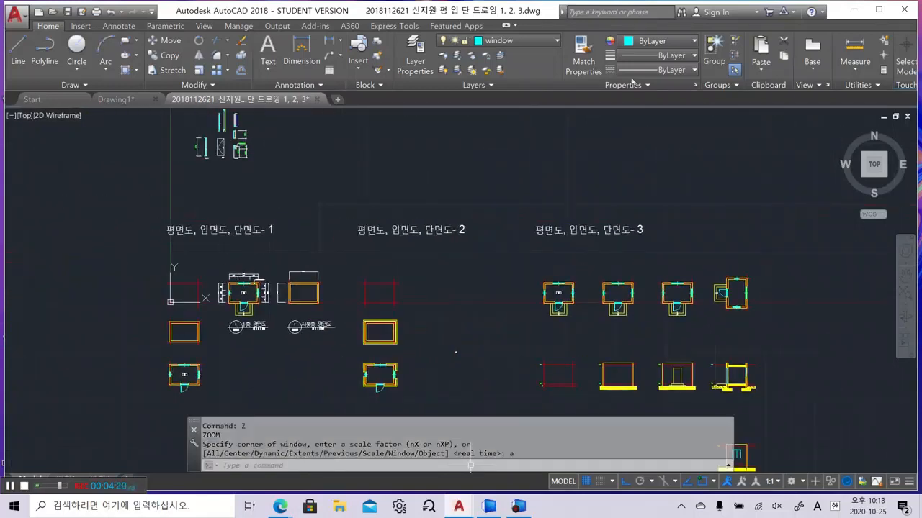
Keep the command line window open and bring up the Plot - Model dialog with Ctrl+P
left_click(193, 430)
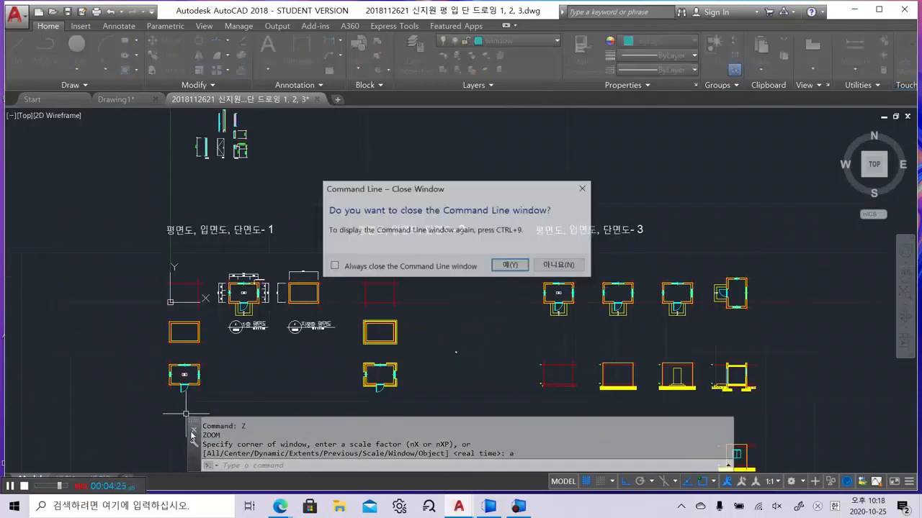
left_click(553, 266)
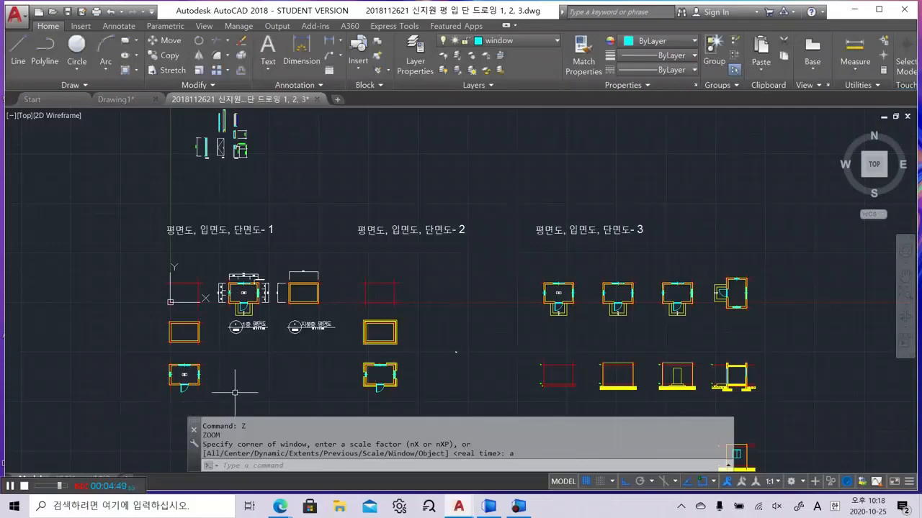
key("ctrl+p")
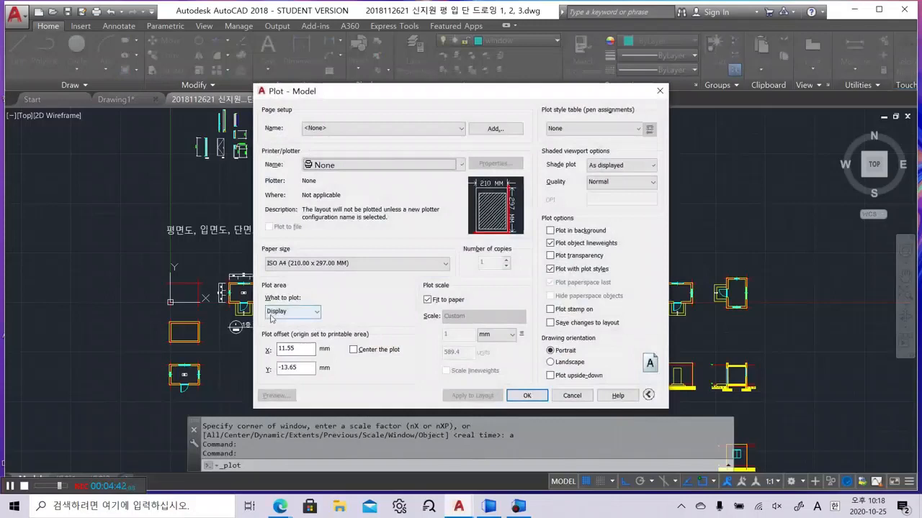
Plot Limits on DWG To PDF.pc3 in landscape, and preview the result
left_click(274, 314)
left_click(288, 339)
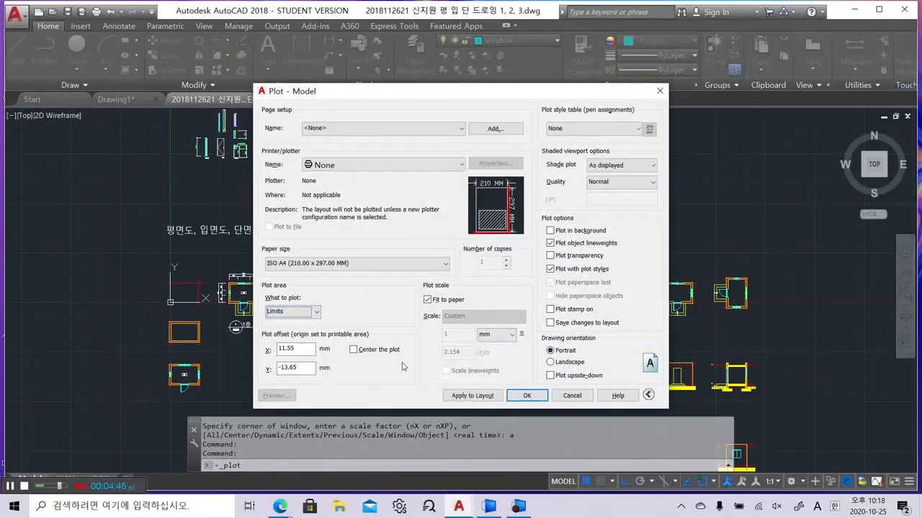
left_click(368, 167)
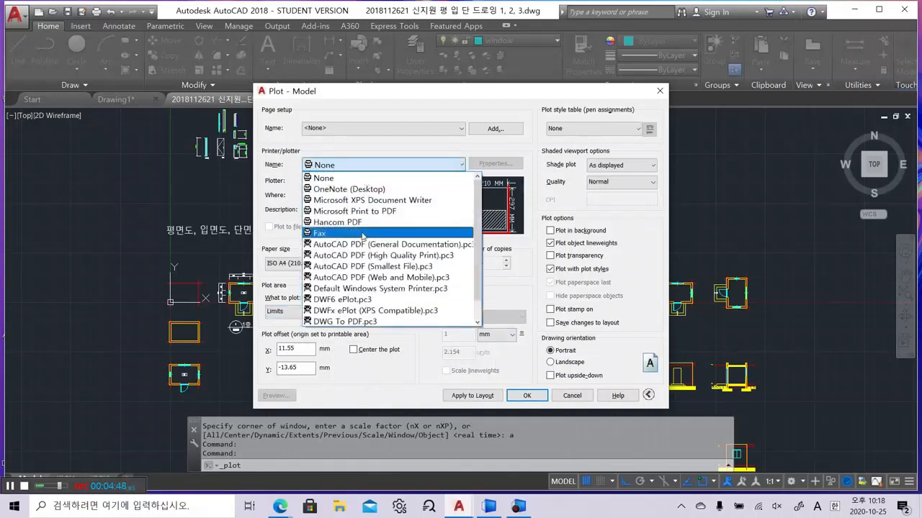
left_click(360, 321)
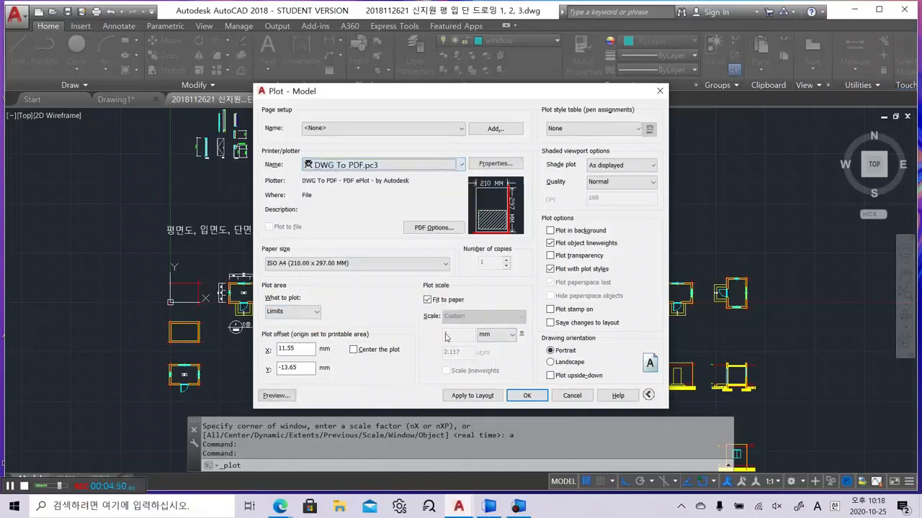
left_click(555, 362)
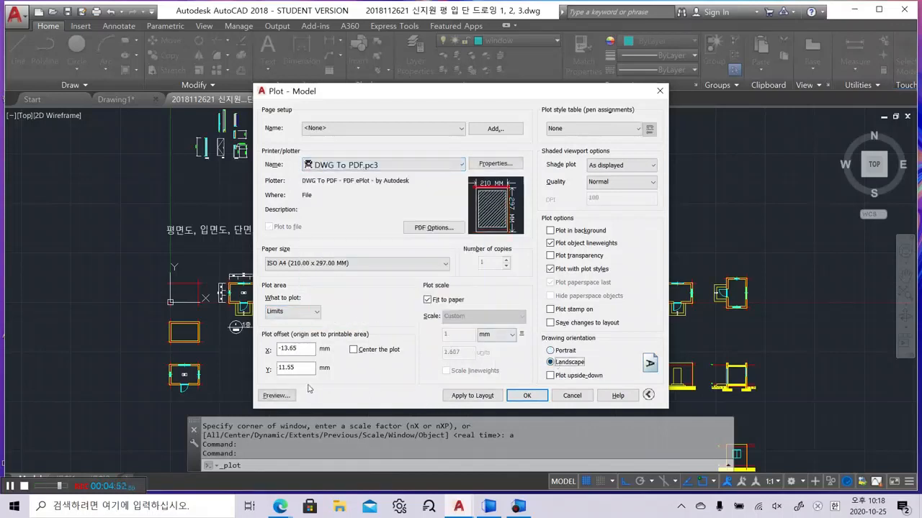
left_click(278, 396)
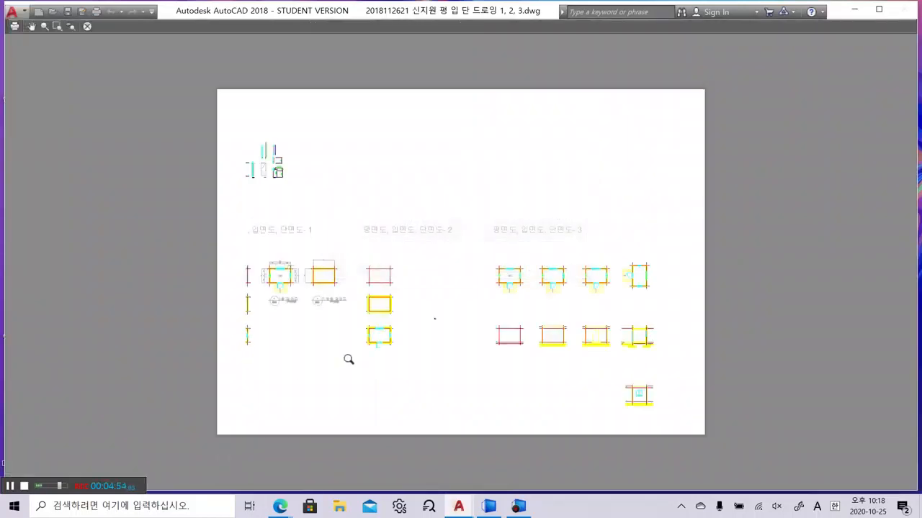
right_click(421, 282)
left_click(426, 288)
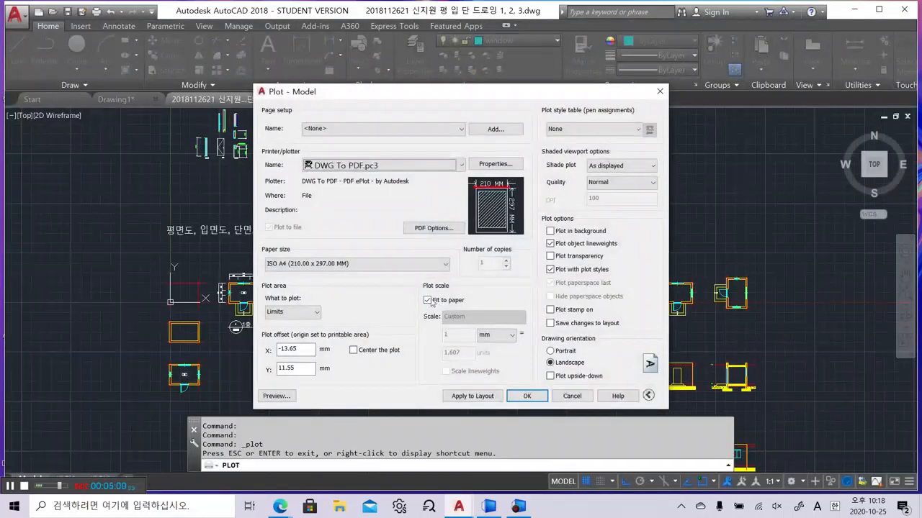
Turn off Fit to paper, centre the plot, and set What to plot to Window
left_click(427, 301)
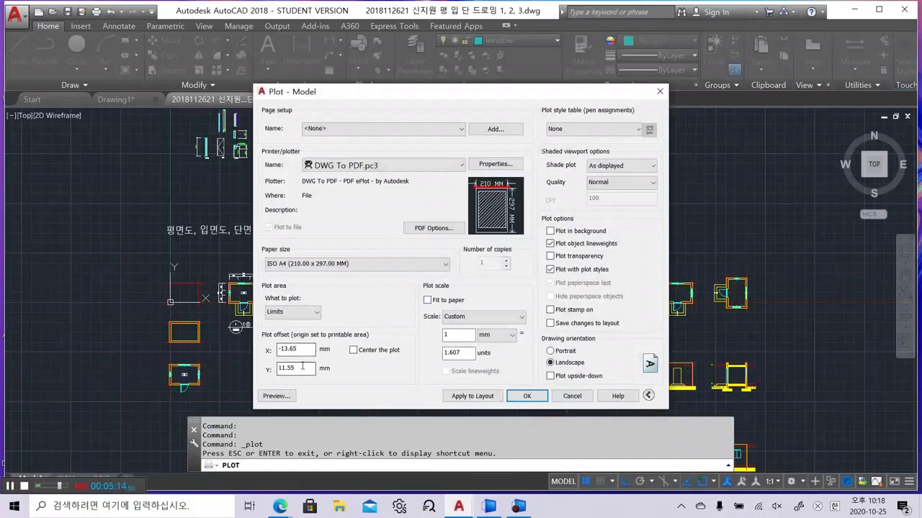
left_click(353, 350)
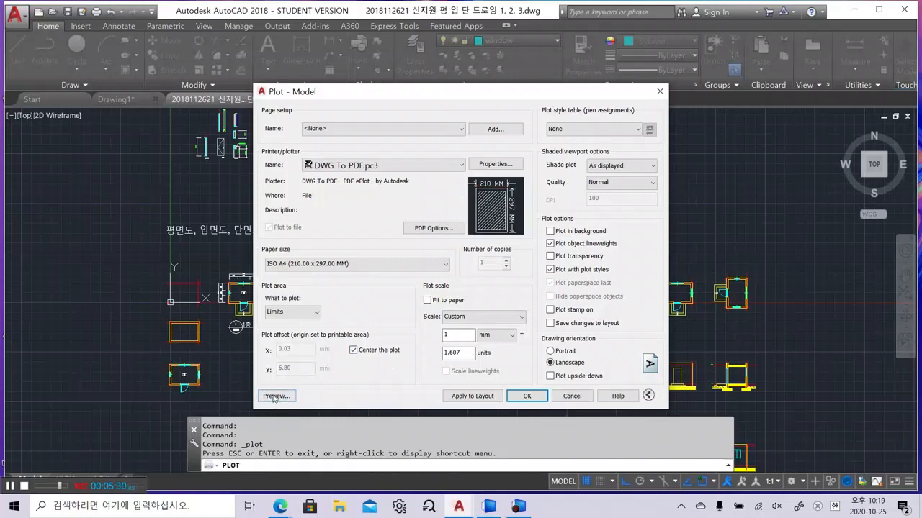
left_click(309, 314)
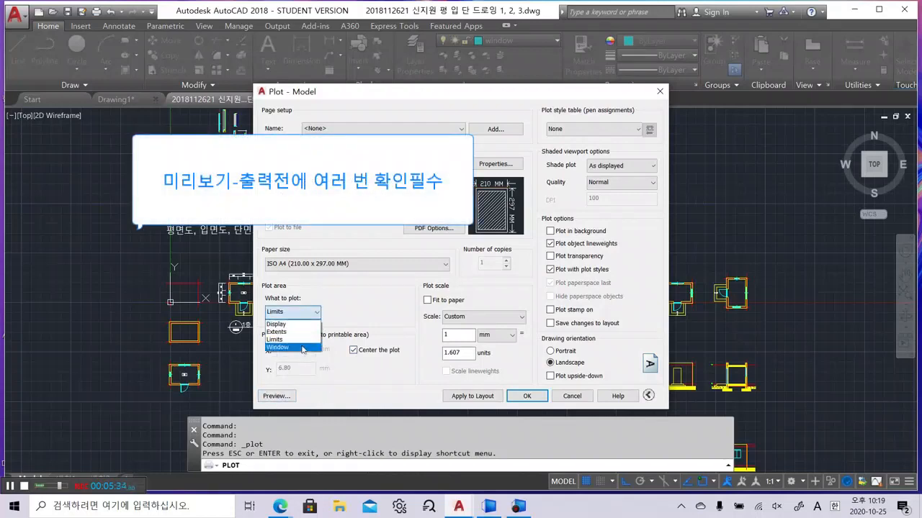
left_click(303, 348)
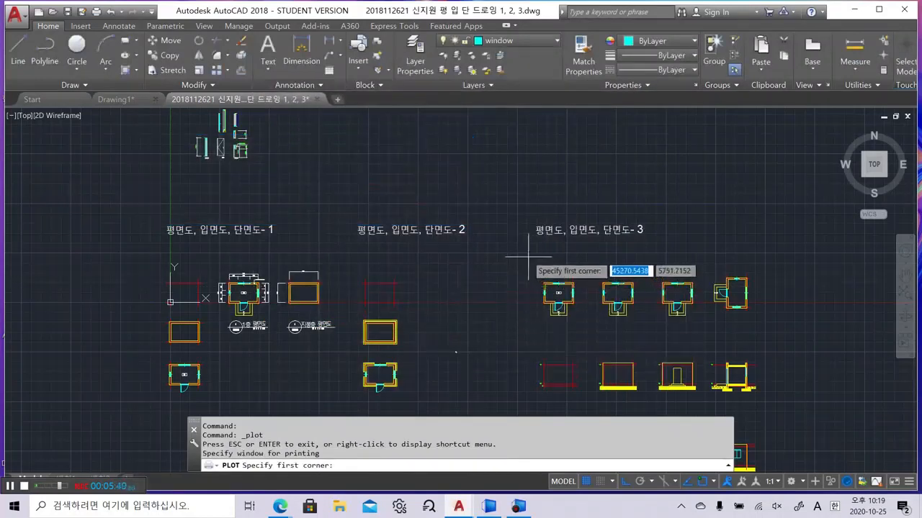
Pick the plot window's two corners, set the scale to 1:30, and preview
left_click(208, 265)
left_click(274, 340)
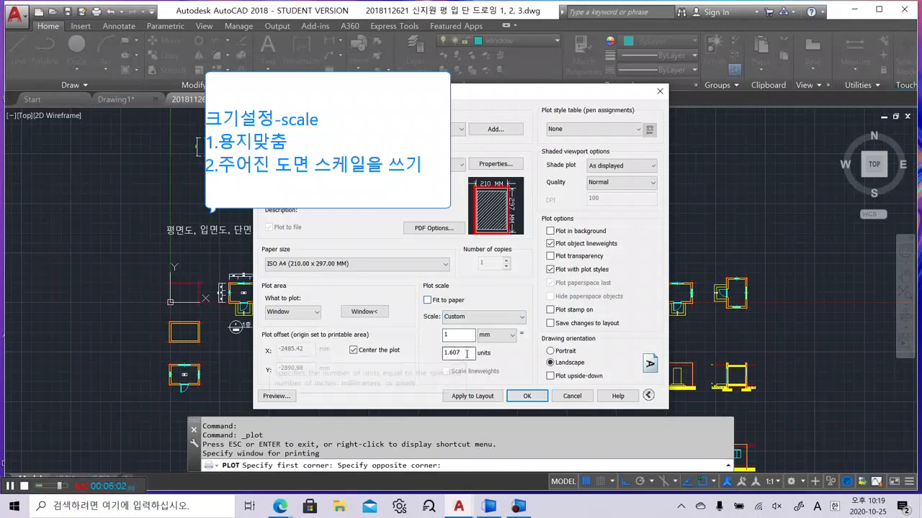
left_click_drag(462, 353, 432, 356)
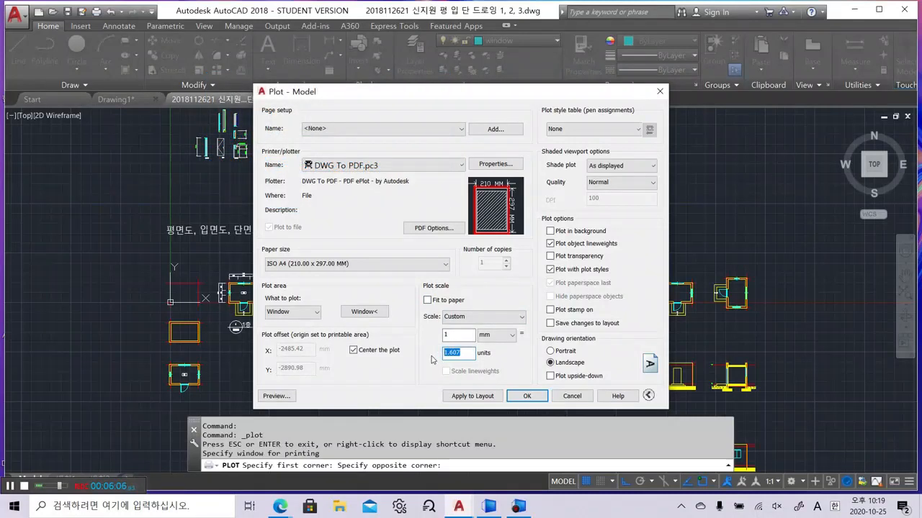
type("10")
key("BackSpace")
type("30")
left_click(268, 398)
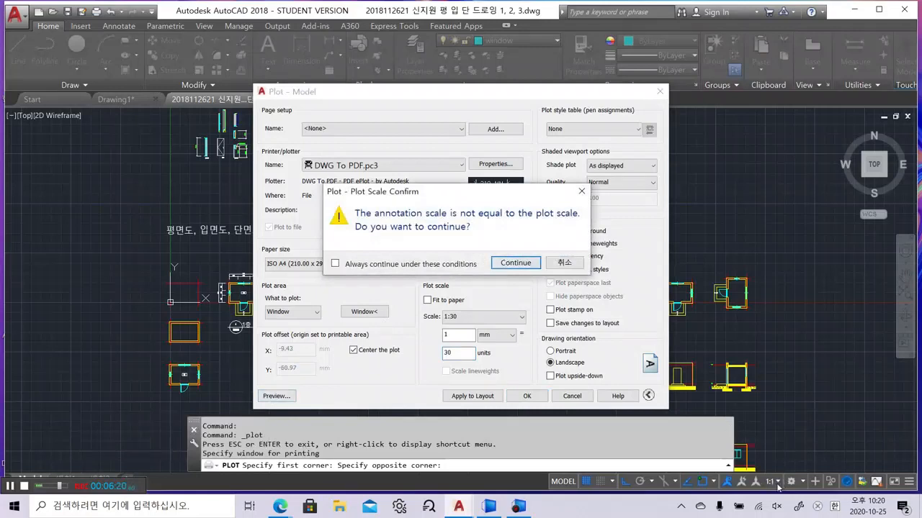
Exit the 1:30 preview and preview the plot at 1:50 in portrait
left_click(516, 262)
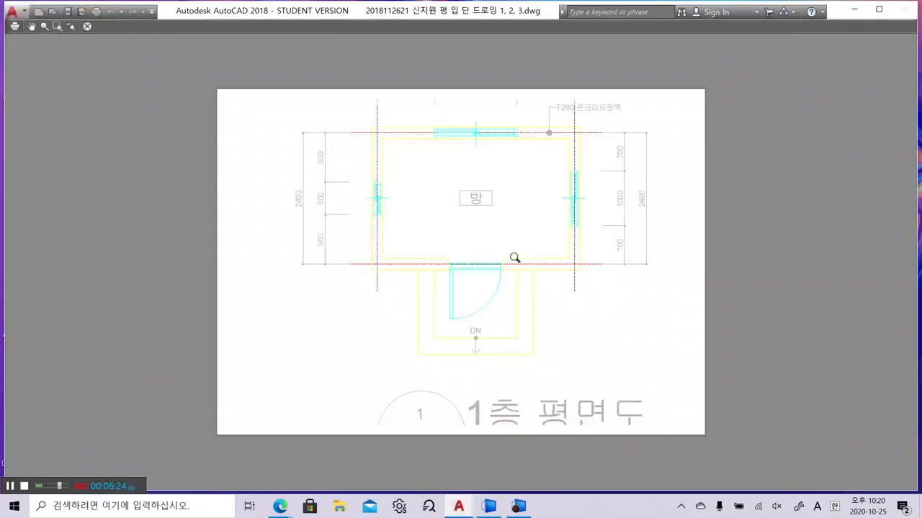
right_click(508, 253)
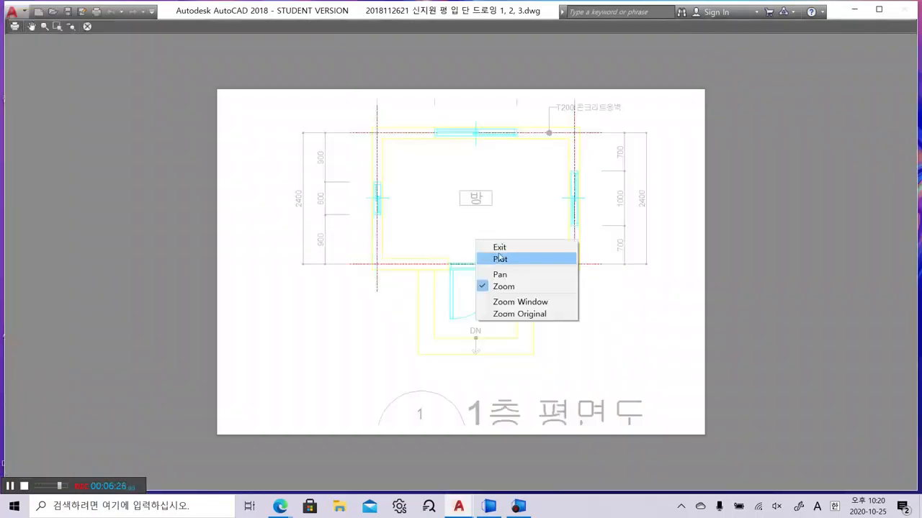
left_click(499, 247)
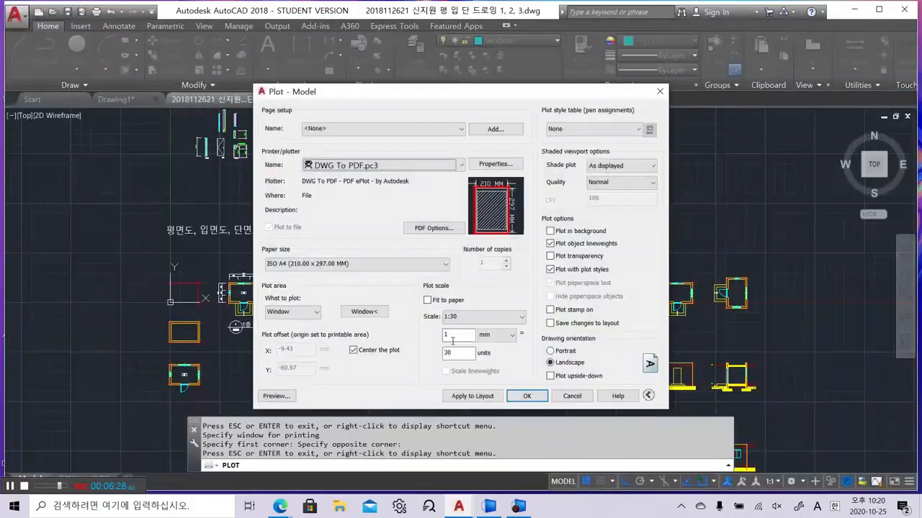
double_click(467, 352)
type("5")
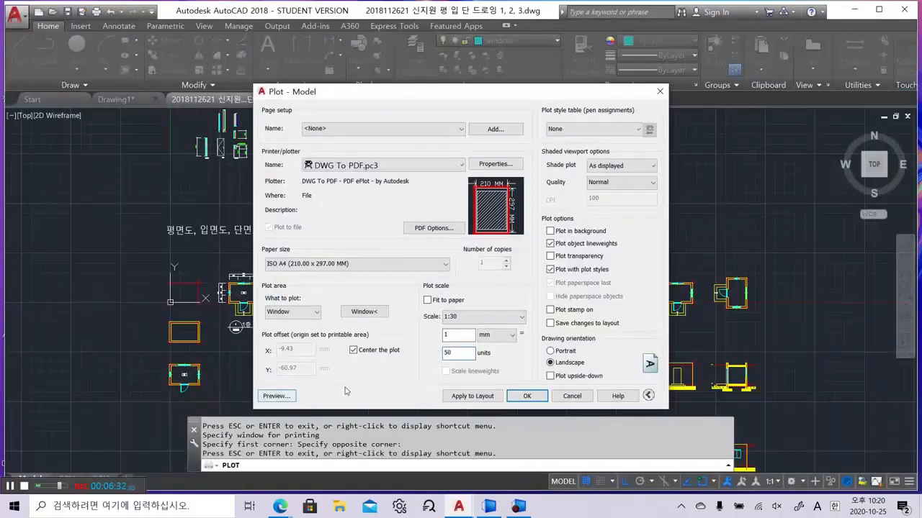
left_click(550, 351)
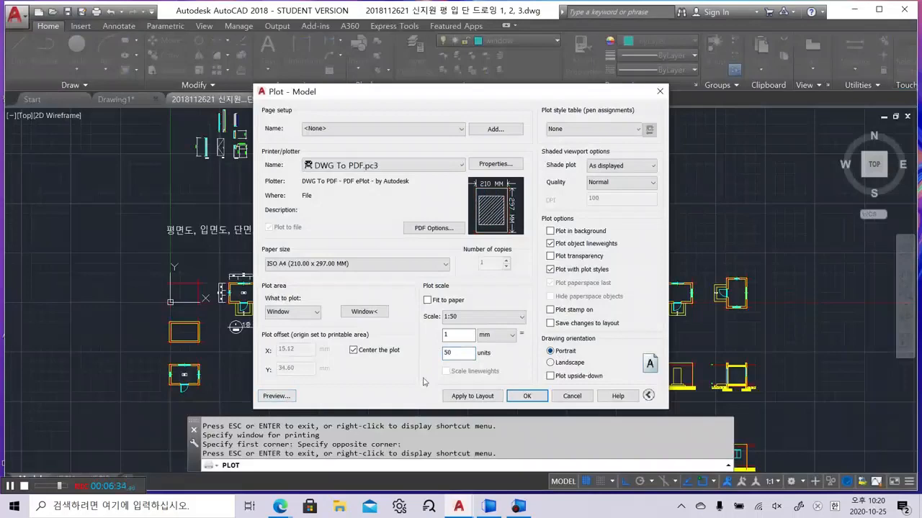
left_click(277, 396)
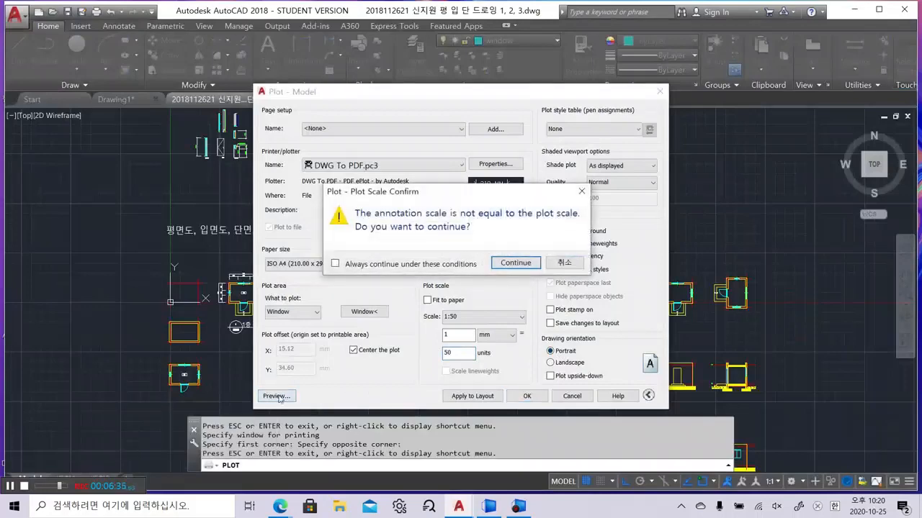
Exit that preview and preview the portrait plot again at 1:30
left_click(532, 263)
right_click(475, 264)
left_click(498, 274)
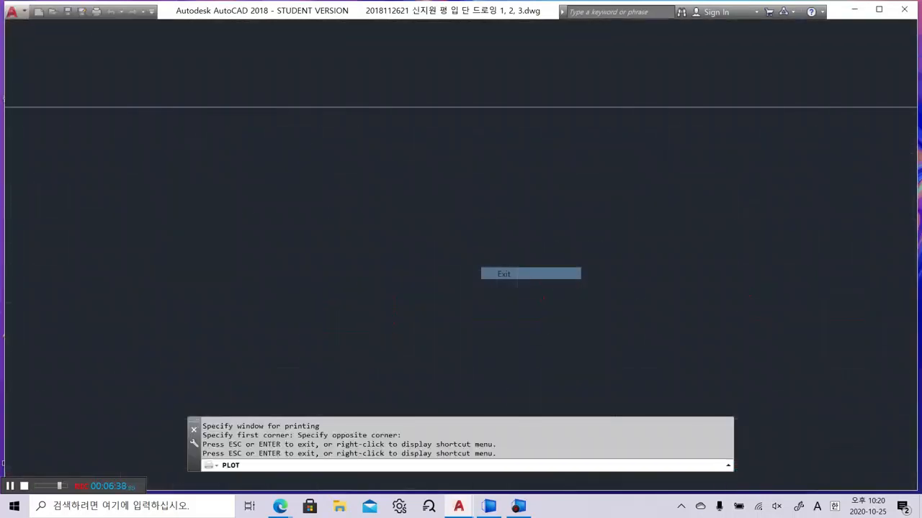
double_click(467, 355)
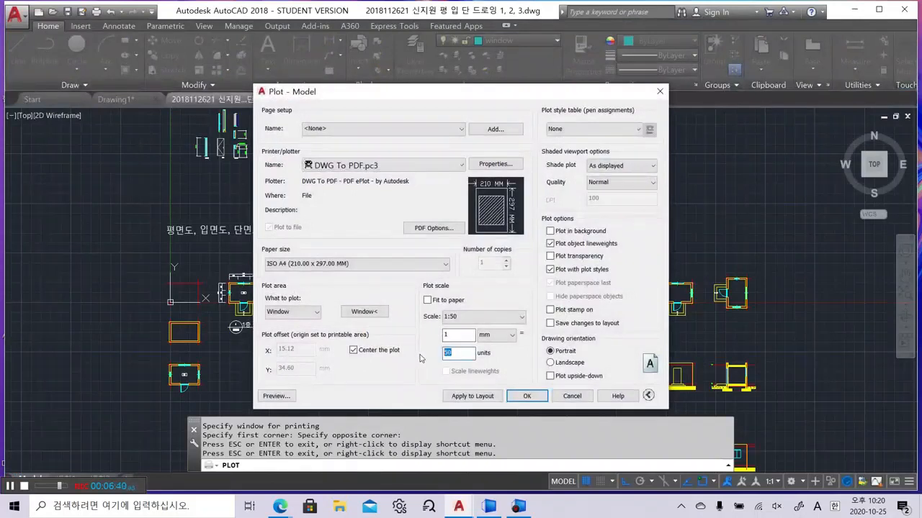
type("30")
left_click(277, 396)
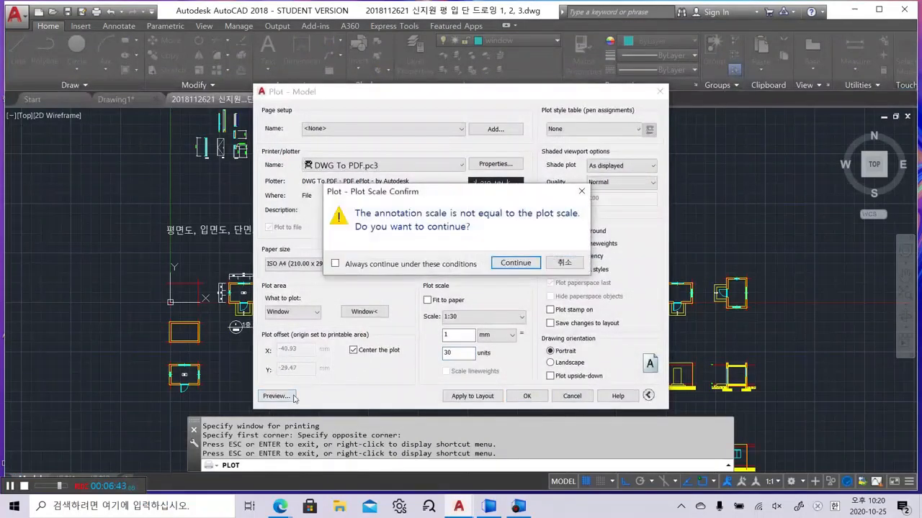
Continue past the scale warning, review the portrait 1:30 floor plan preview, and exit it
left_click(516, 262)
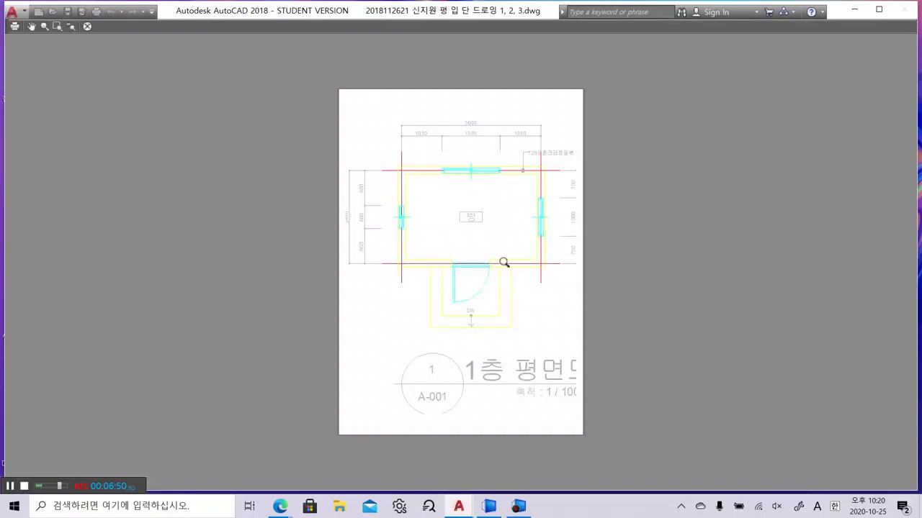
right_click(434, 242)
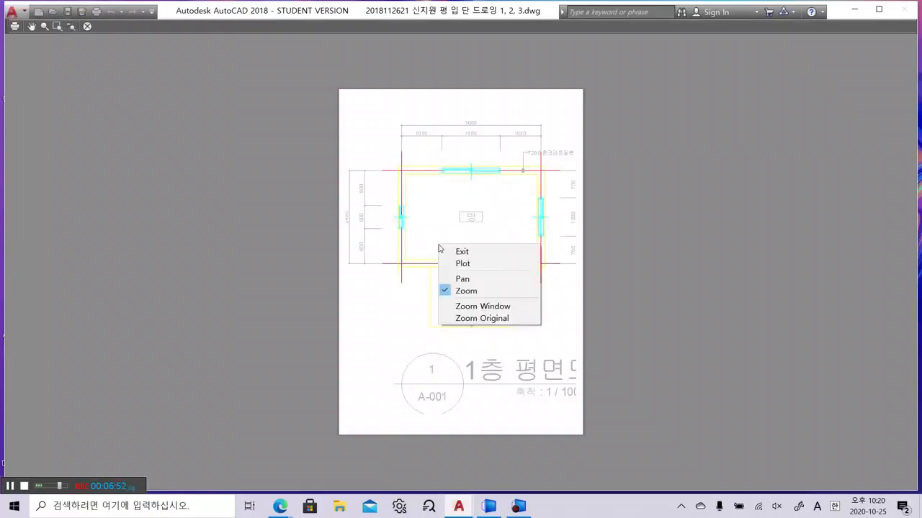
left_click(468, 250)
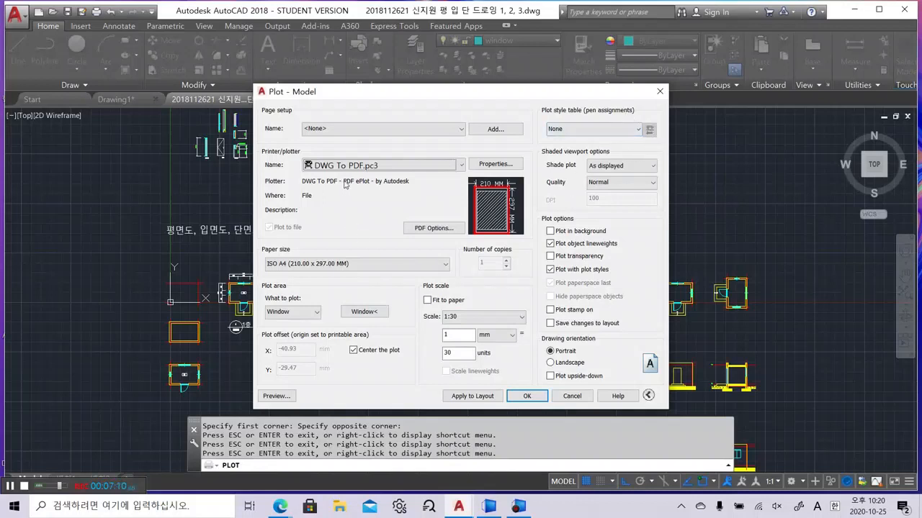
left_click(483, 165)
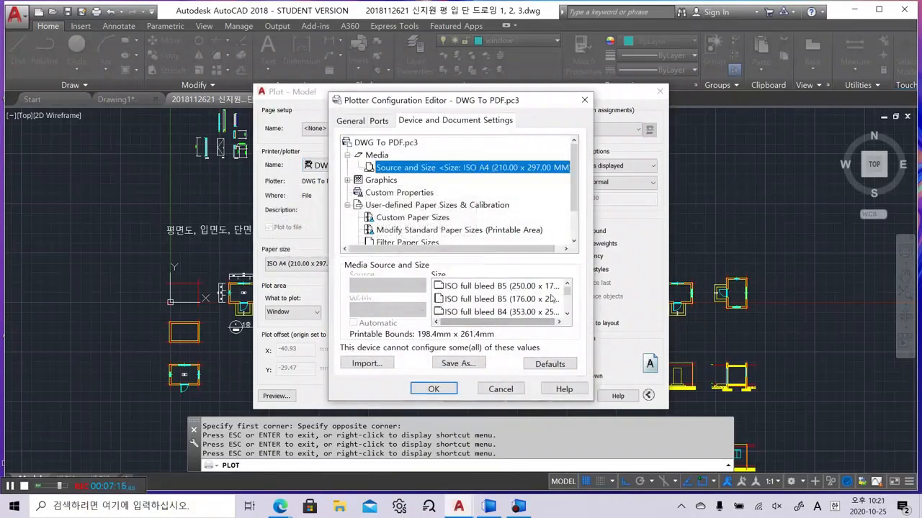
left_click_drag(567, 294, 568, 310)
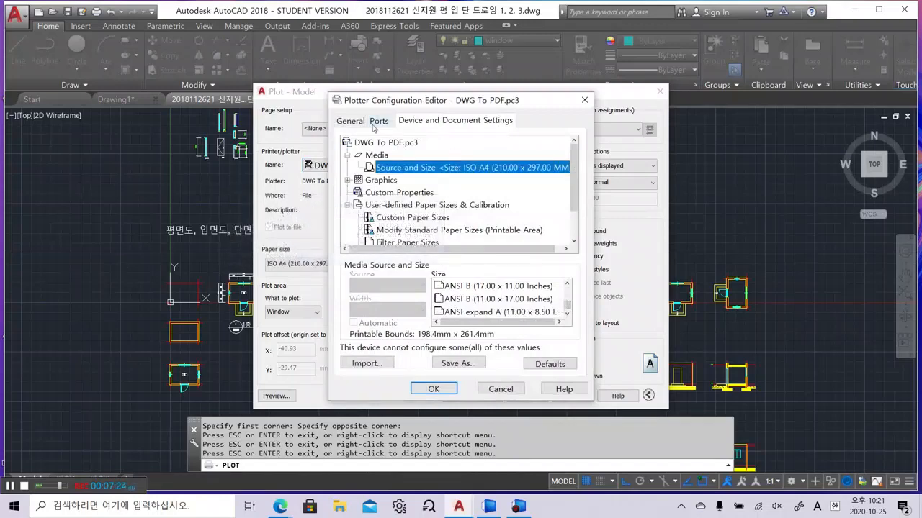
left_click(585, 101)
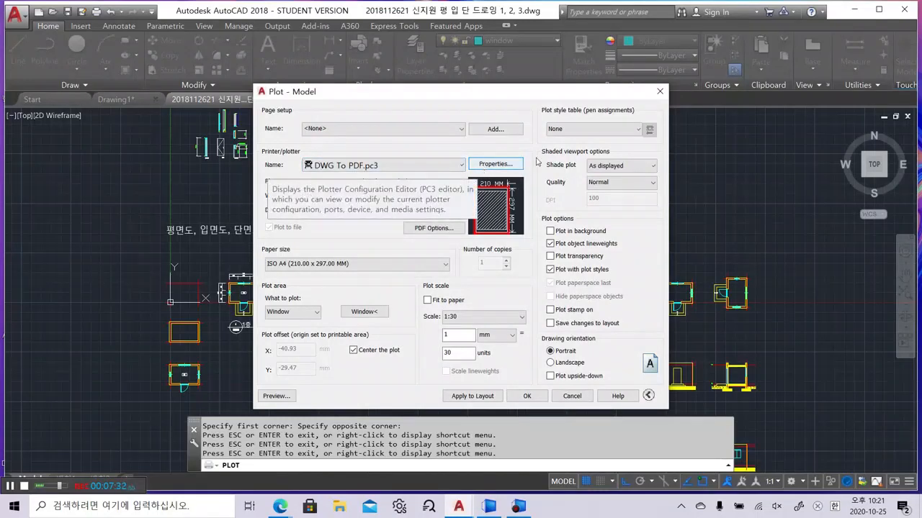
left_click(482, 165)
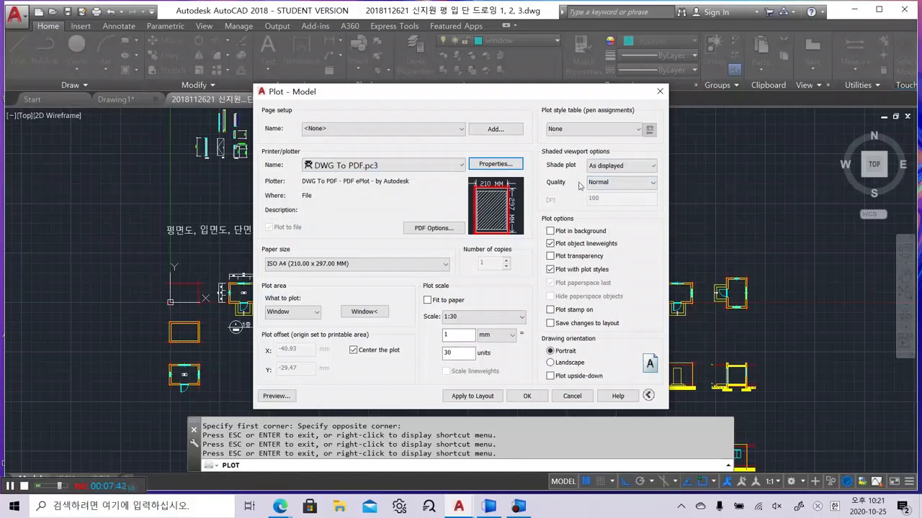
left_click(623, 185)
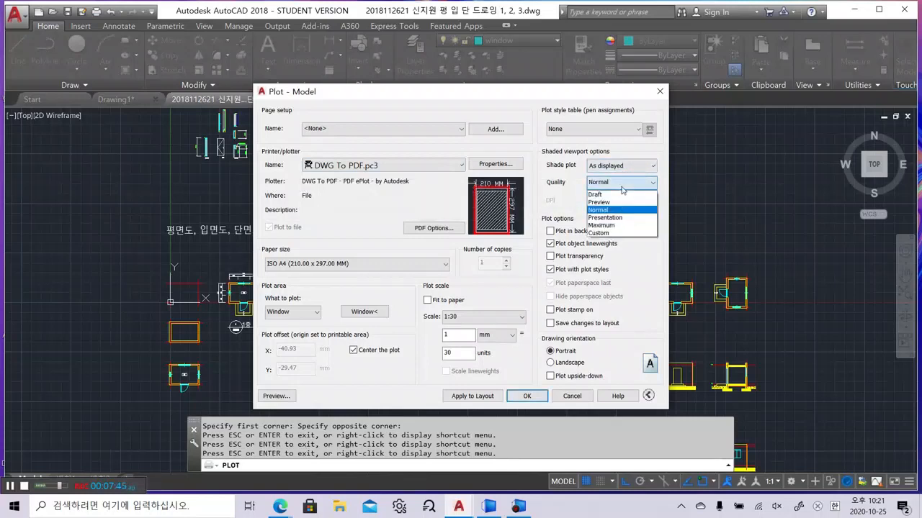
left_click(569, 210)
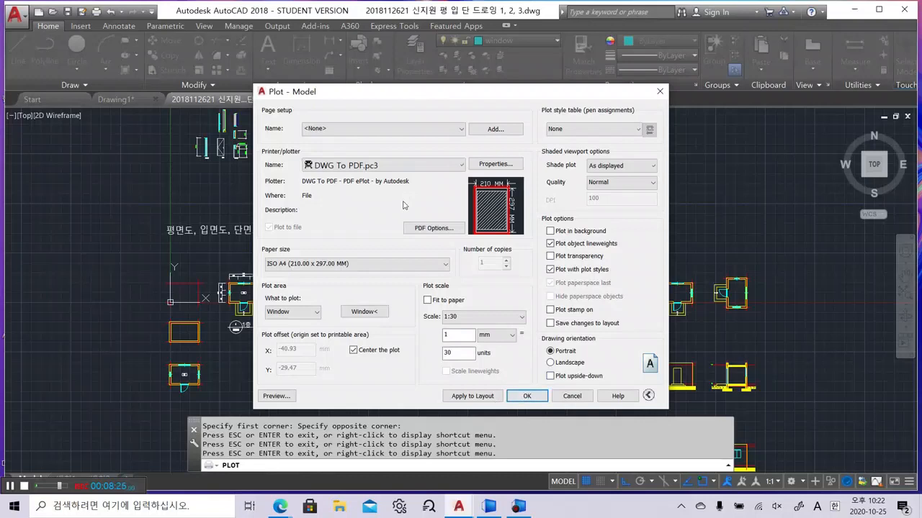
Change the plot scale to 1:40, accept it past the warning, and cancel saving the PDF
double_click(466, 355)
type("40")
left_click(526, 396)
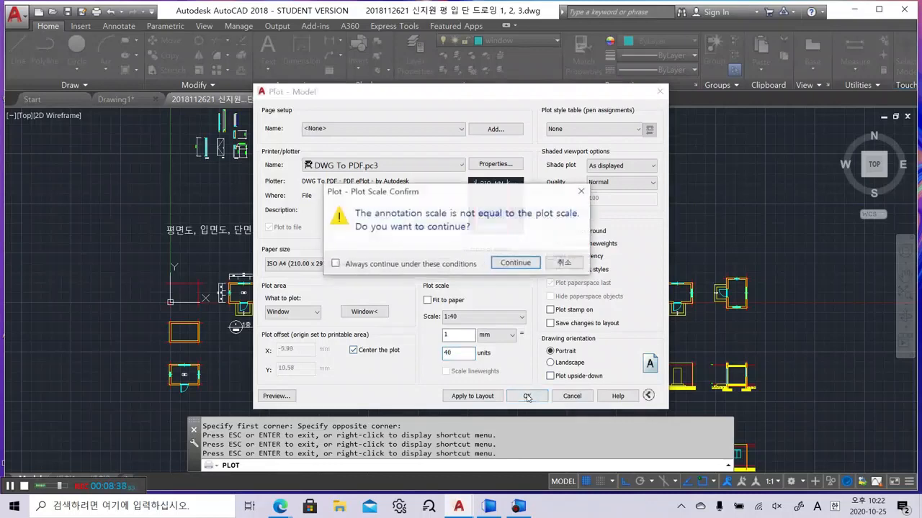
left_click(514, 262)
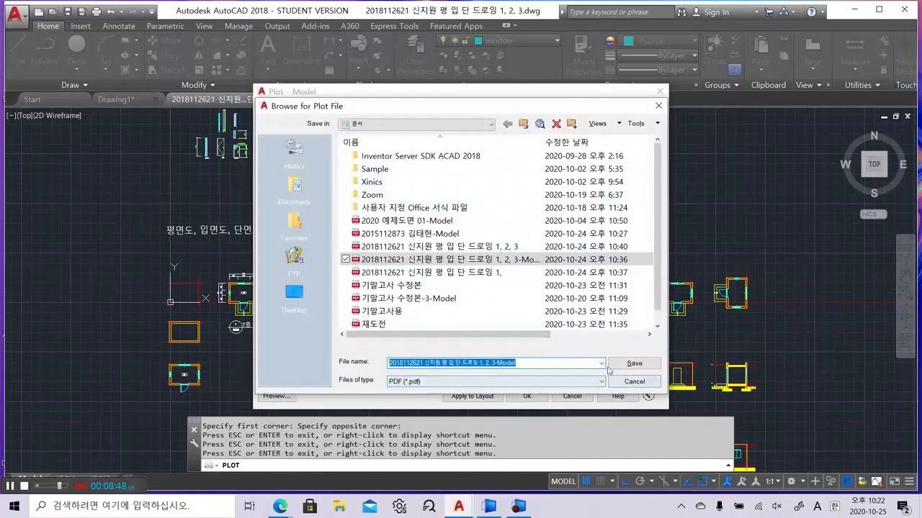
left_click(658, 107)
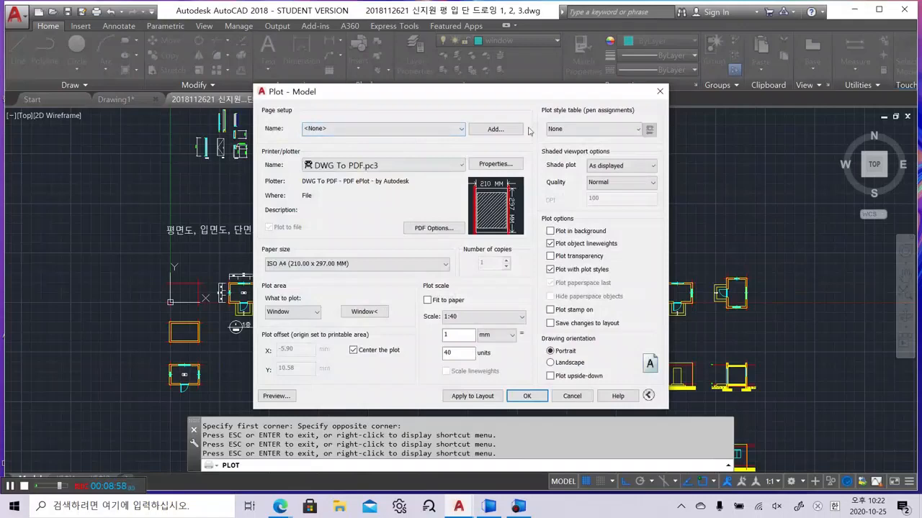
Close the Plot dialog and open the Plot Styles folder via Print > Manage Plot Styles
left_click(659, 92)
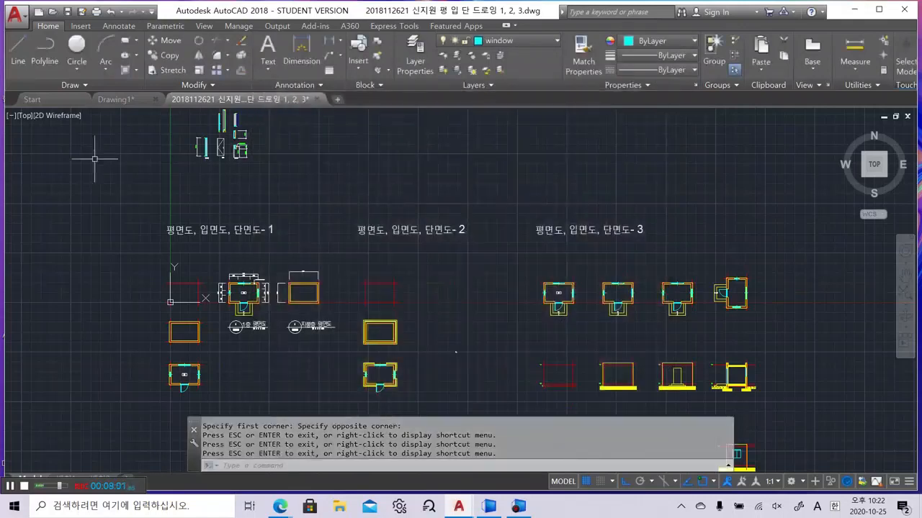
left_click(16, 13)
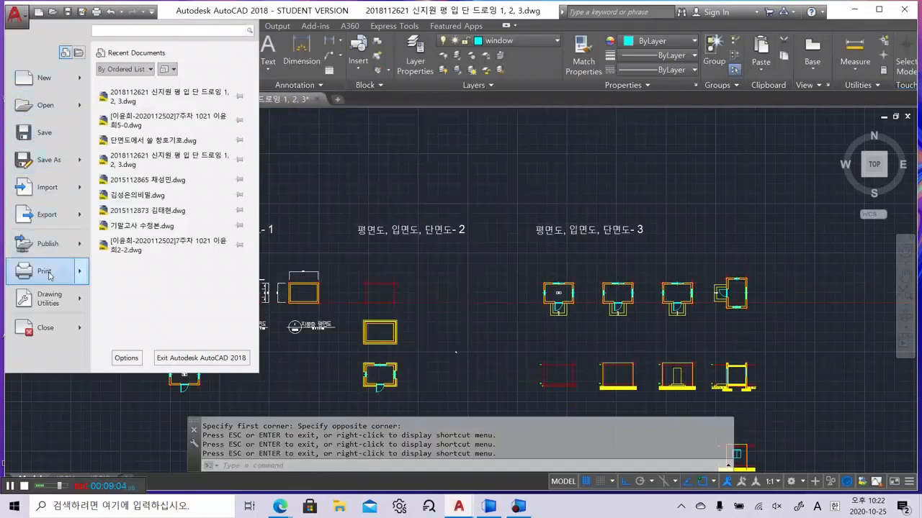
mouse_move(49, 276)
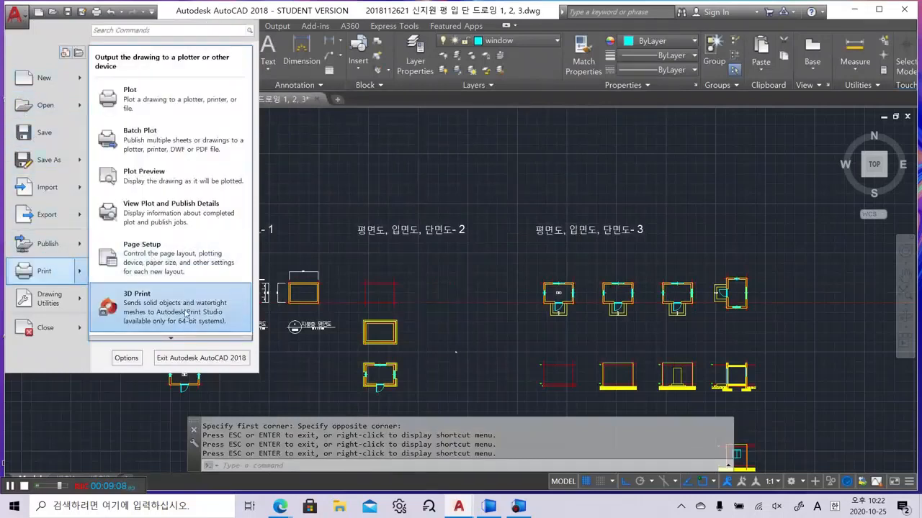
mouse_move(183, 338)
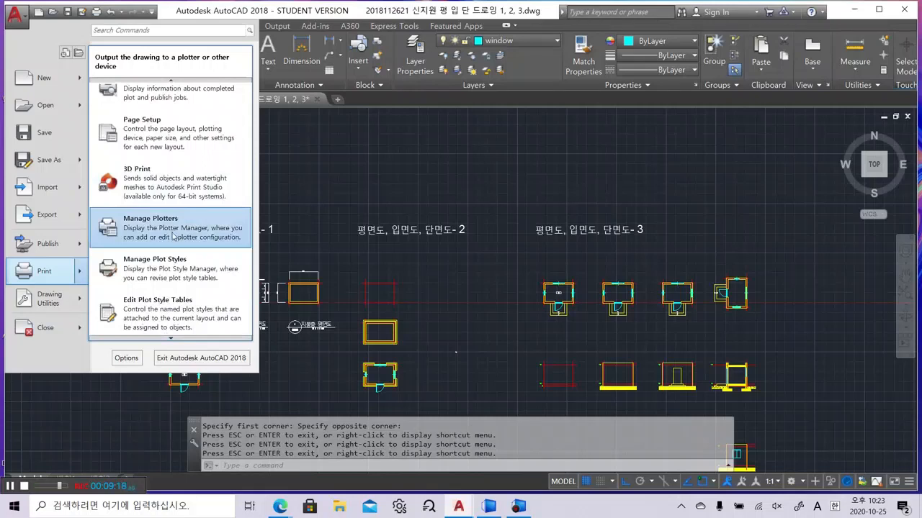
left_click(171, 275)
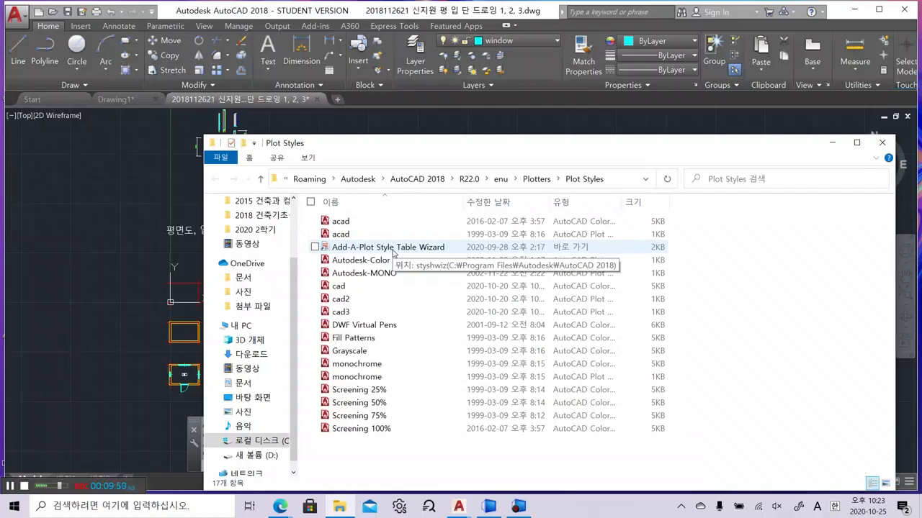
Launch the Add Plot Style Table wizard for a colour-dependent table started from scratch
double_click(378, 249)
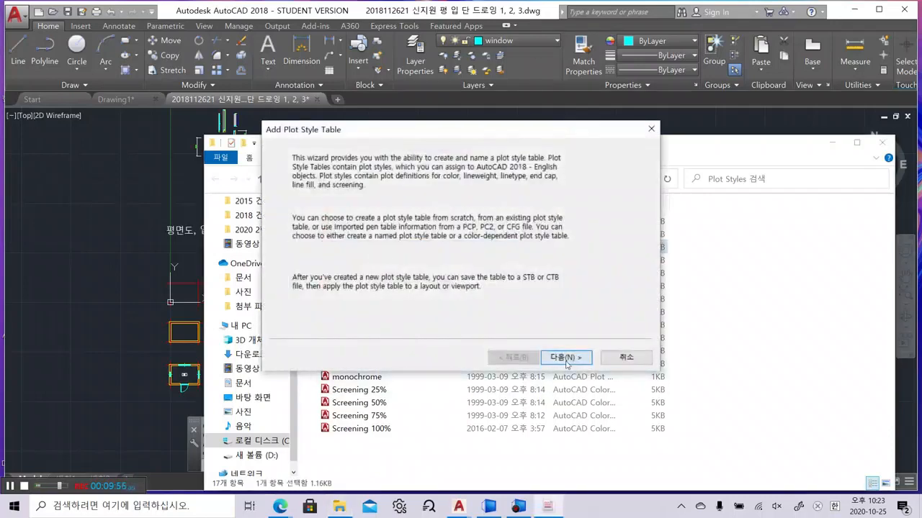
left_click(565, 358)
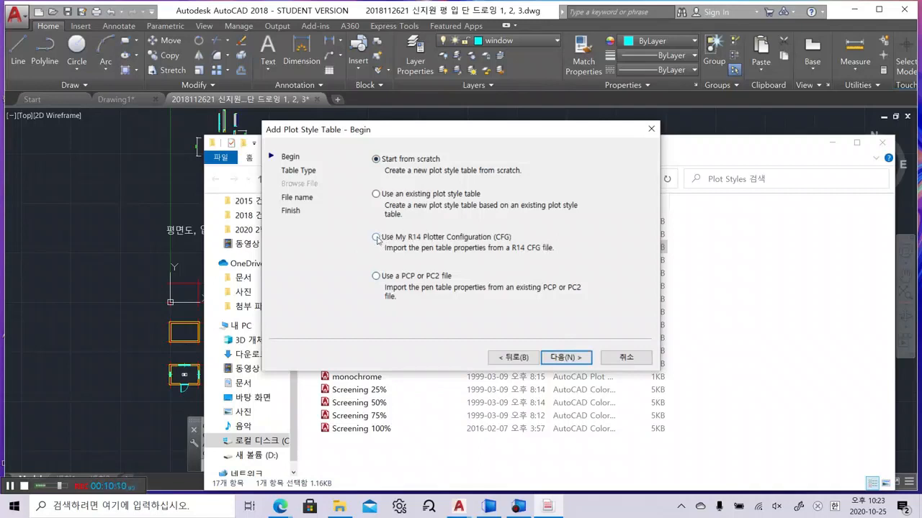
left_click(558, 358)
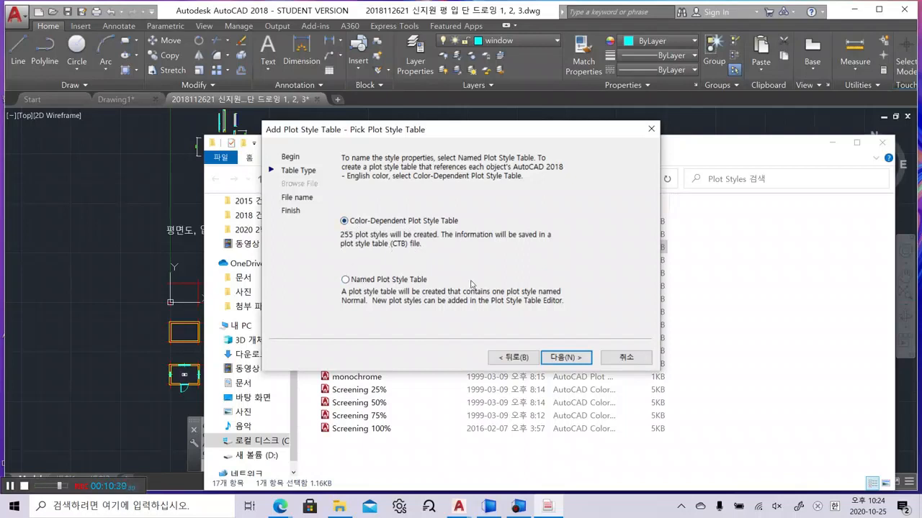
left_click(555, 360)
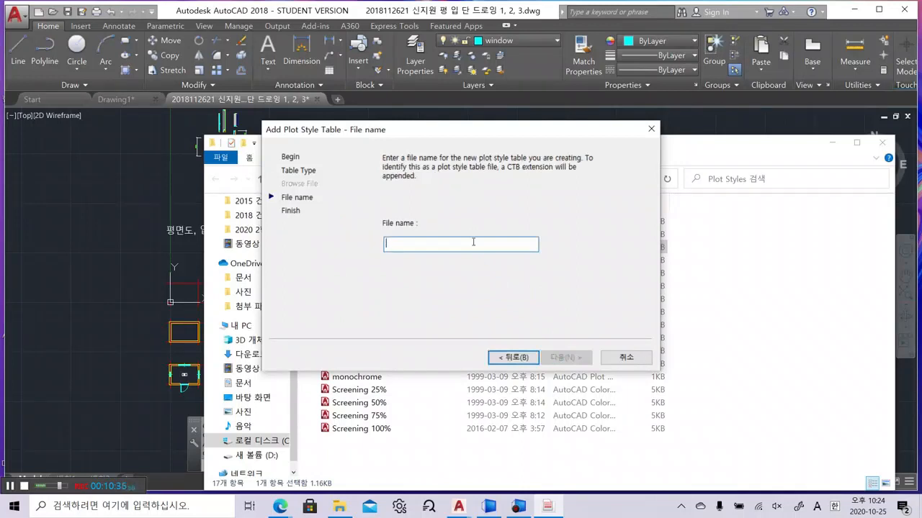
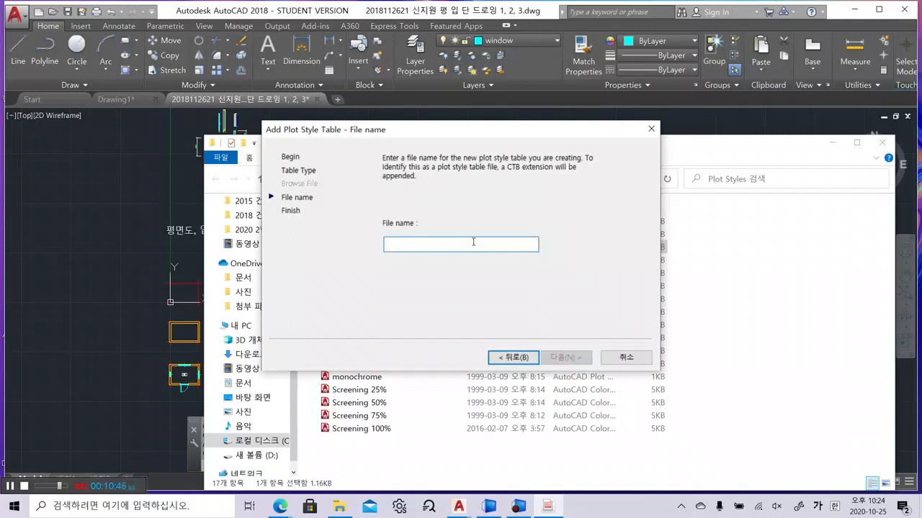
Name the new colour-dependent plot style table 건축과컴퓨터 and create it
type("건축과")
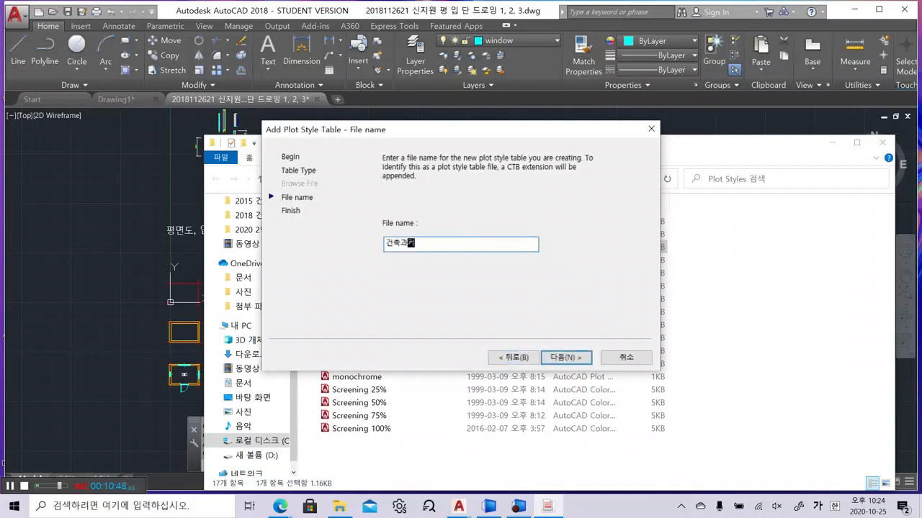
type("컴퓨터")
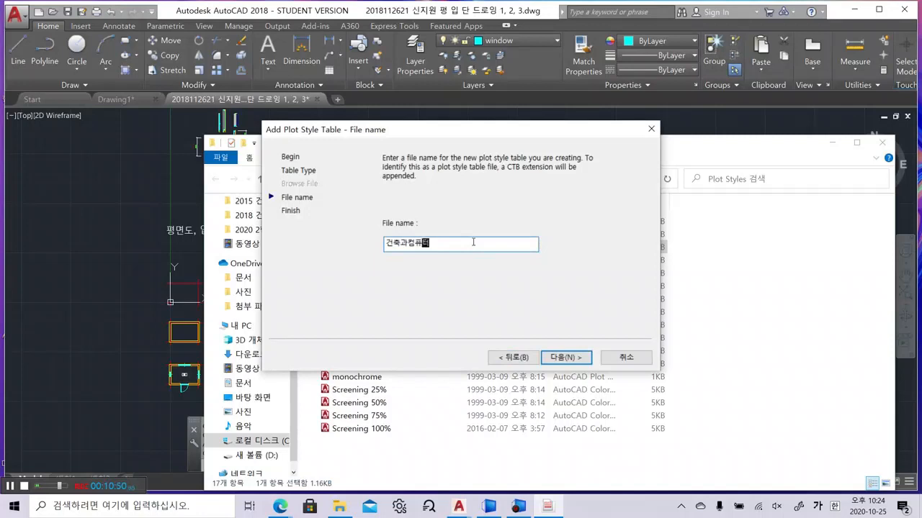
left_click(561, 359)
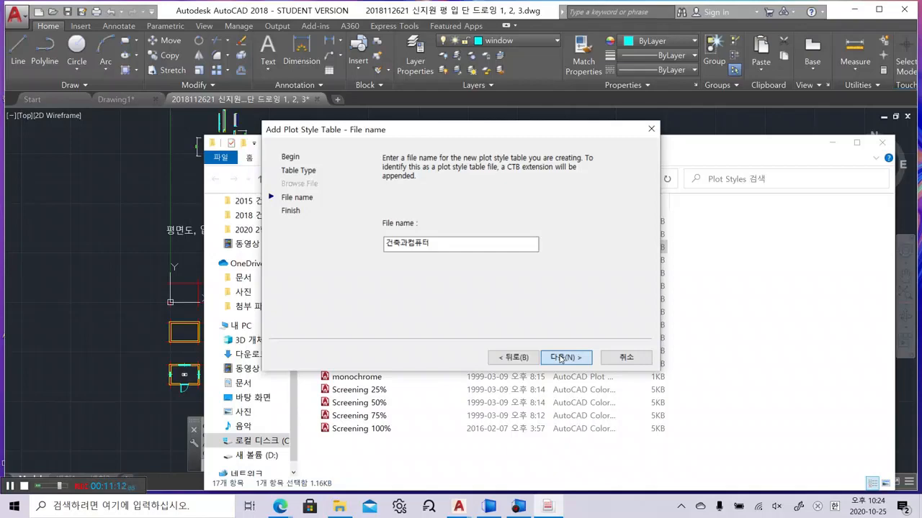
left_click(560, 358)
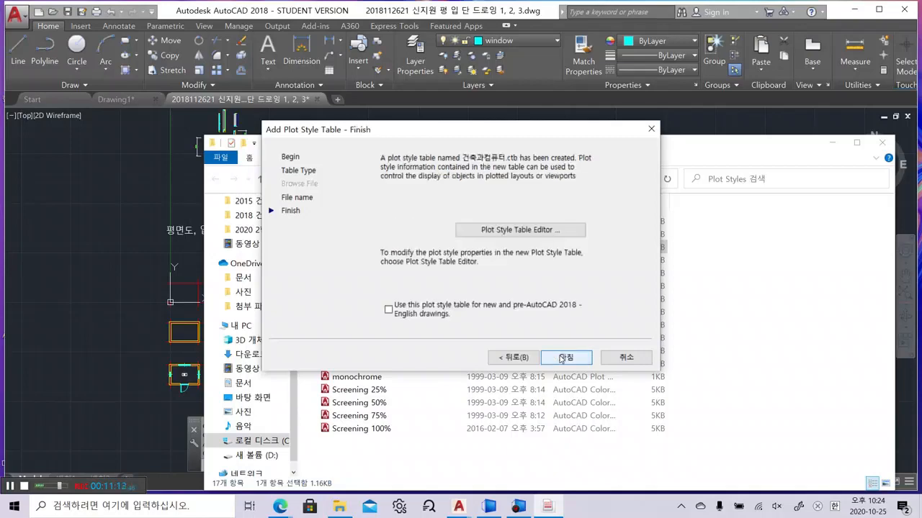
Open the new table in the editor and make all colour plot styles through Color 255 print Black
left_click(534, 230)
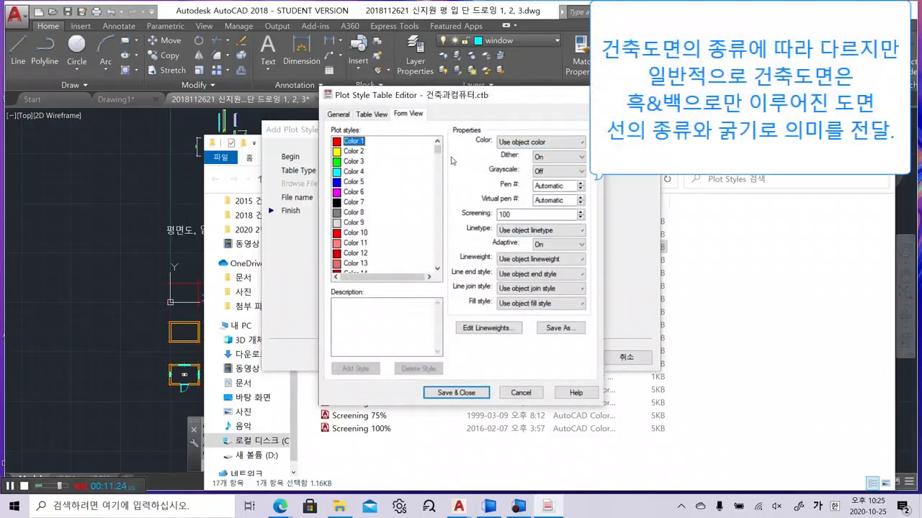
left_click_drag(438, 154, 438, 265)
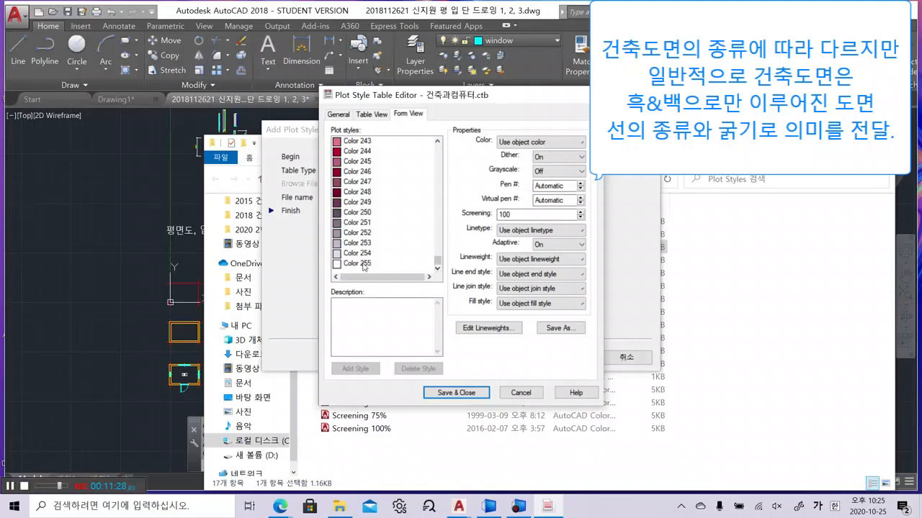
left_click(364, 264, "shift")
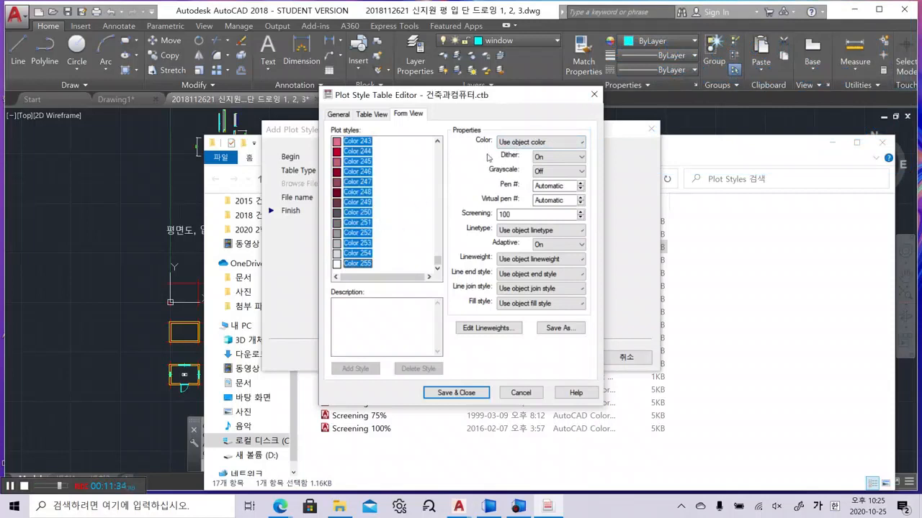
left_click(504, 146)
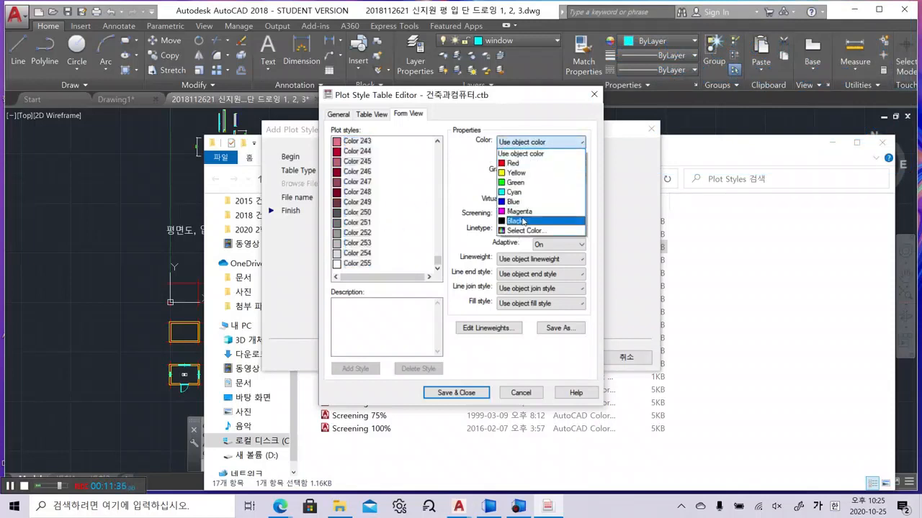
left_click(524, 221)
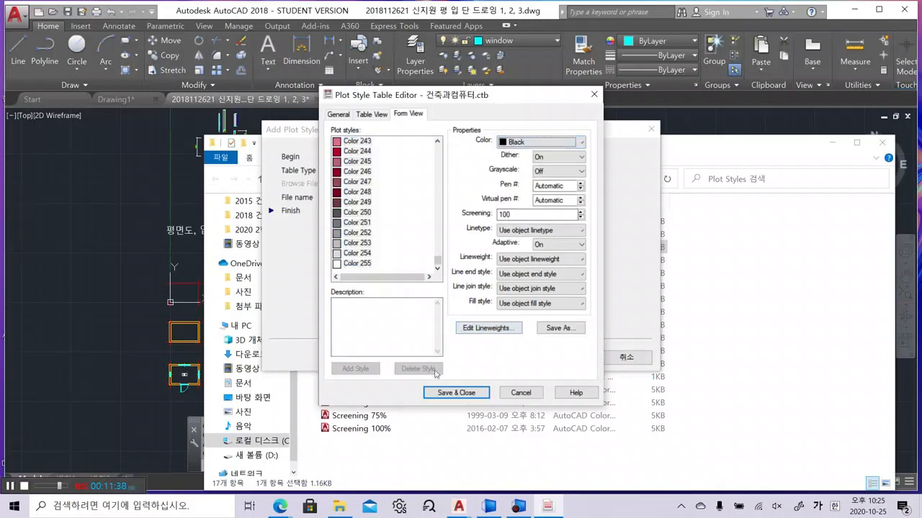
left_click(456, 392)
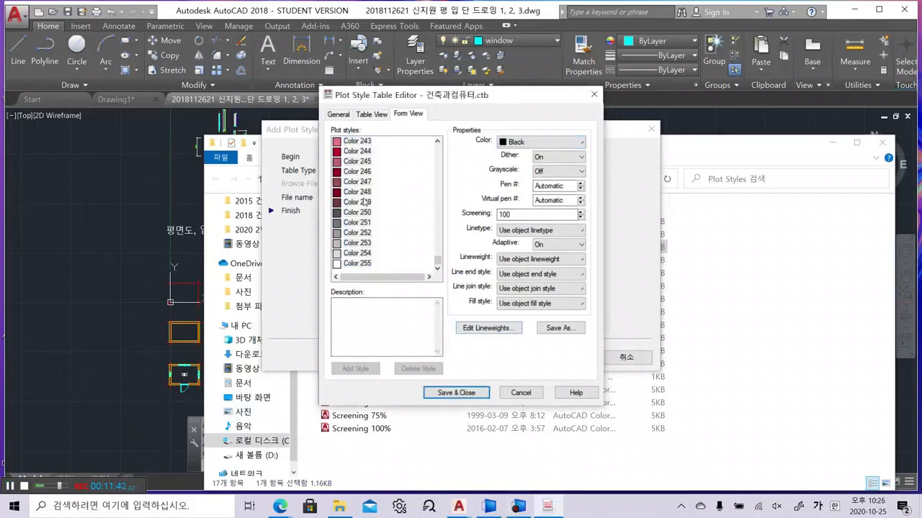
Verify Colors 251, 253, 244, 239 and 241 output Black, then return to the drawing
left_click(368, 222)
left_click(362, 243)
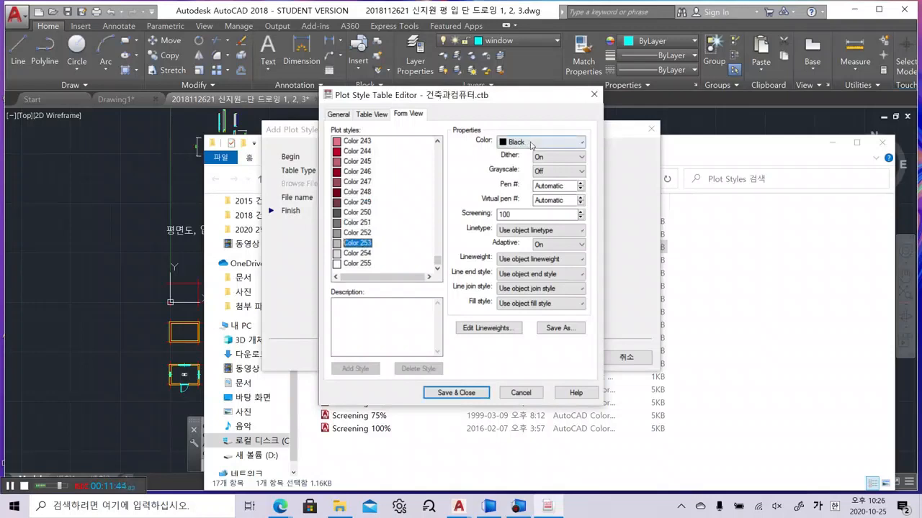
left_click(375, 152)
scroll(374, 158, "up", 2)
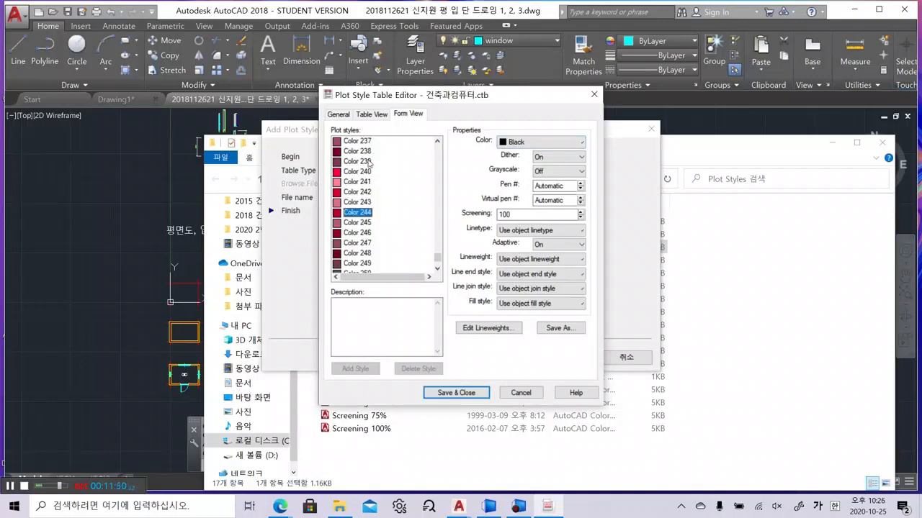
left_click(368, 162)
left_click(536, 142)
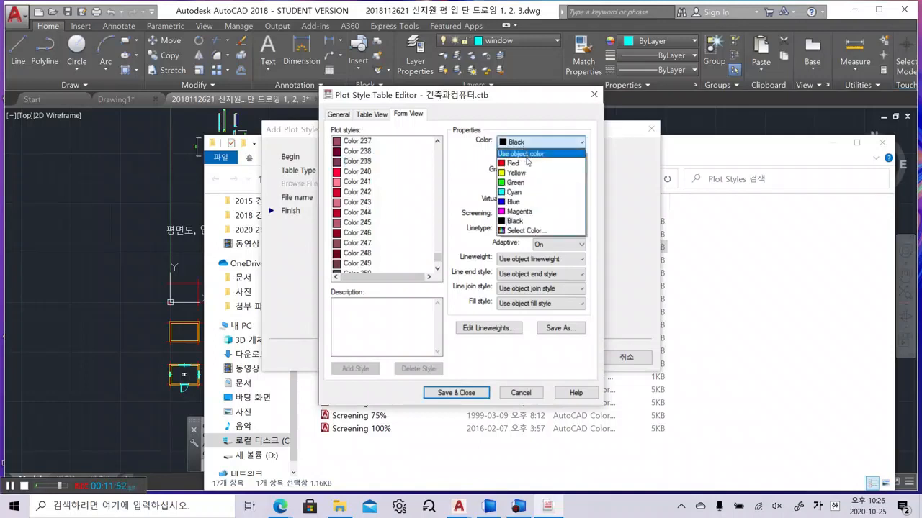
left_click(389, 175)
left_click(372, 184)
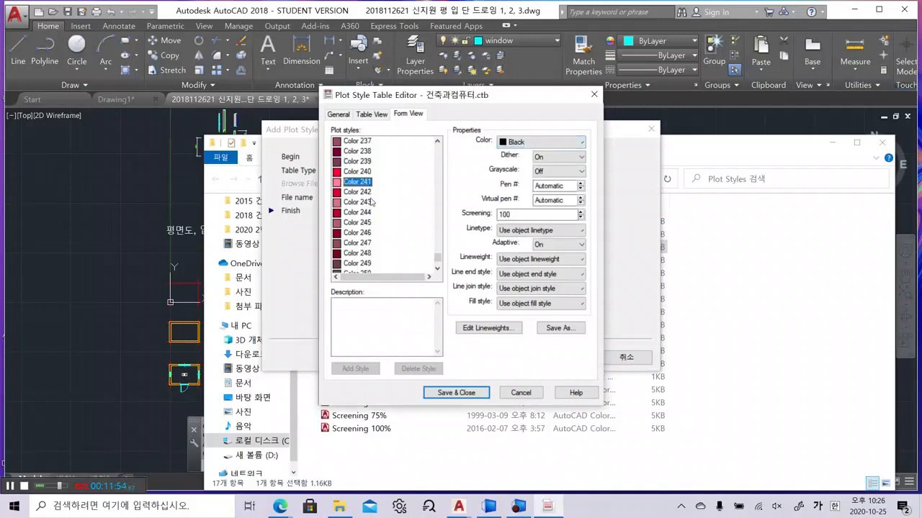
scroll(425, 262, "up", 3)
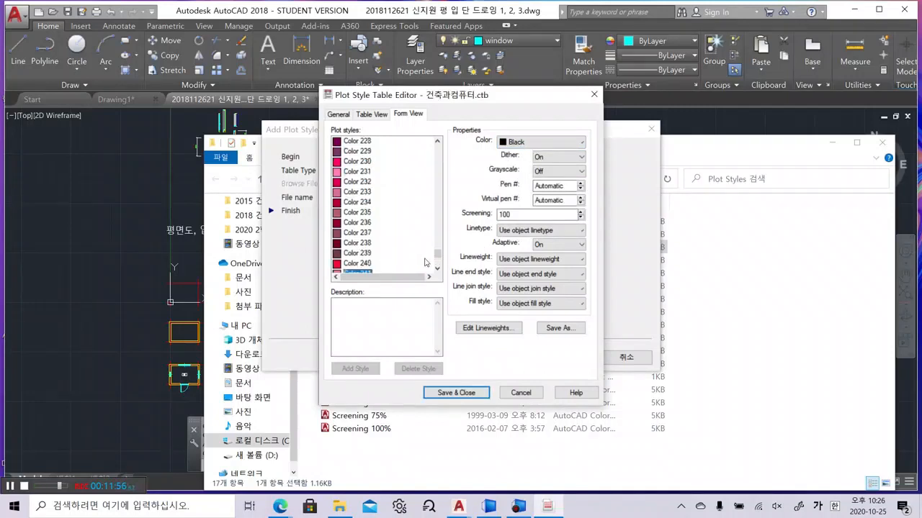
scroll(425, 262, "up", 14)
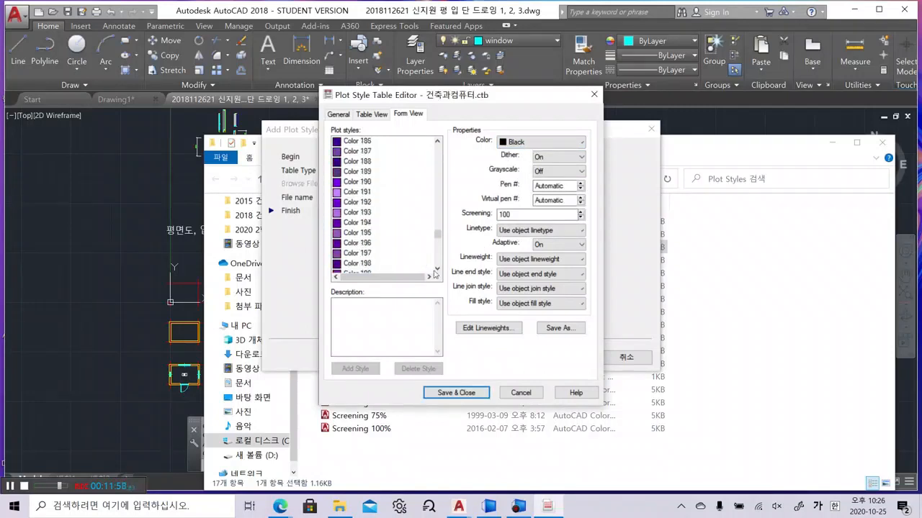
left_click(456, 392)
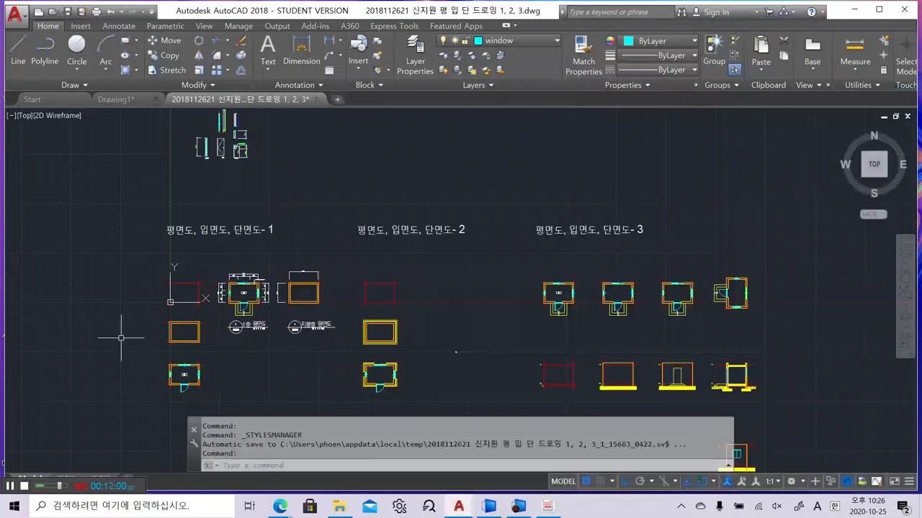
Open the layer list with LA and check the colours of the CEXX and cen layers
type("LA")
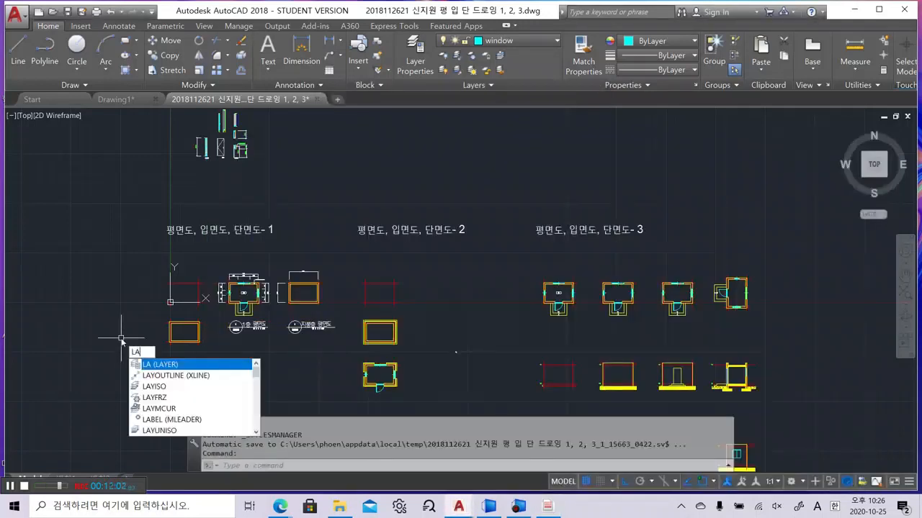
key("Return")
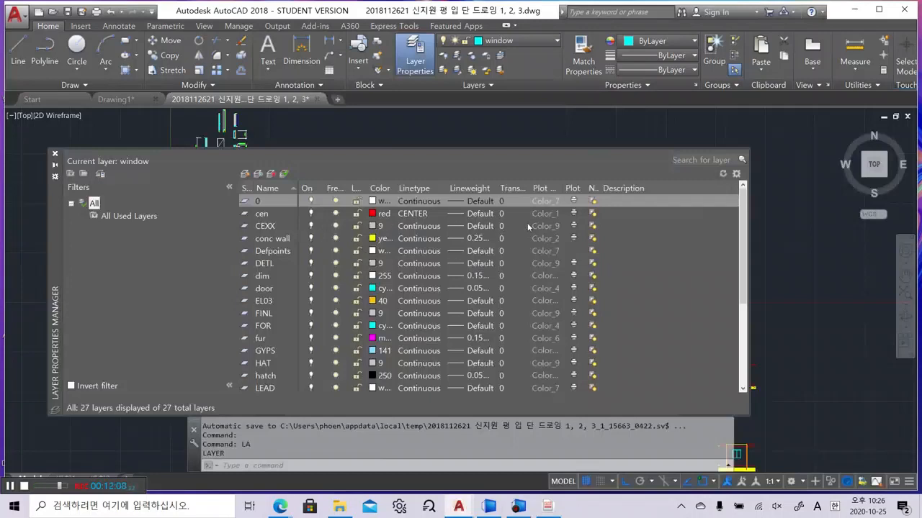
left_click(547, 225)
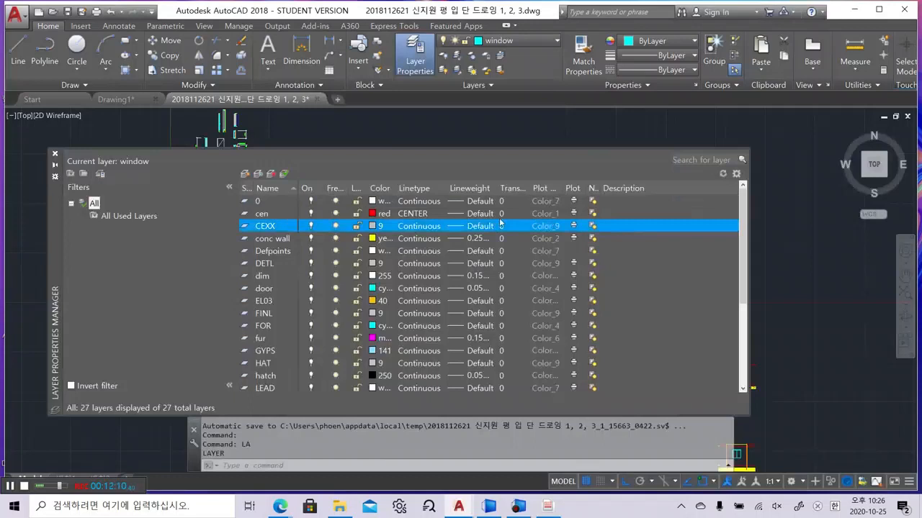
left_click(543, 217)
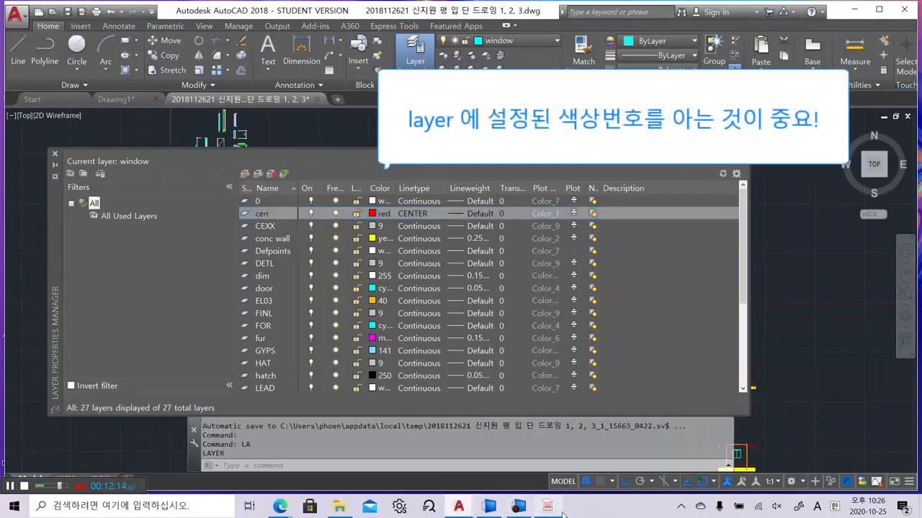
left_click(560, 510)
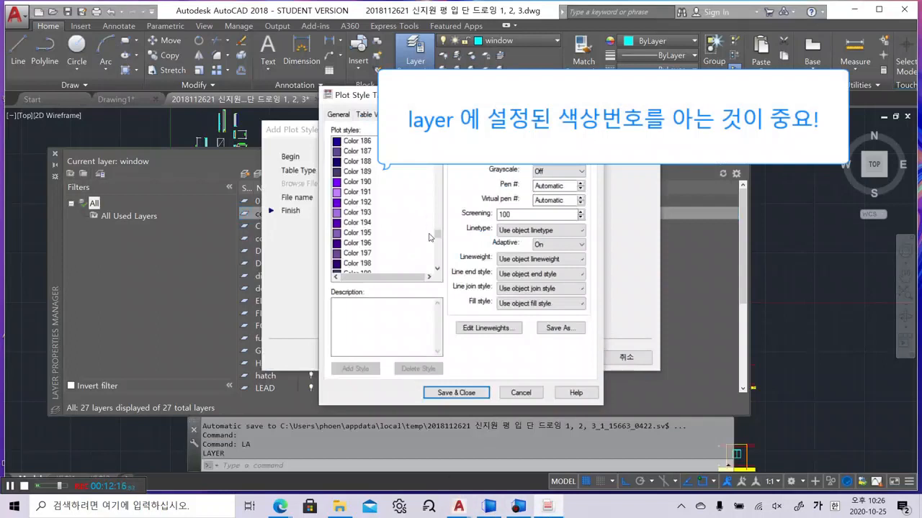
Give the Color 1 plot style a 0.0500 mm lineweight
left_click_drag(437, 235, 437, 148)
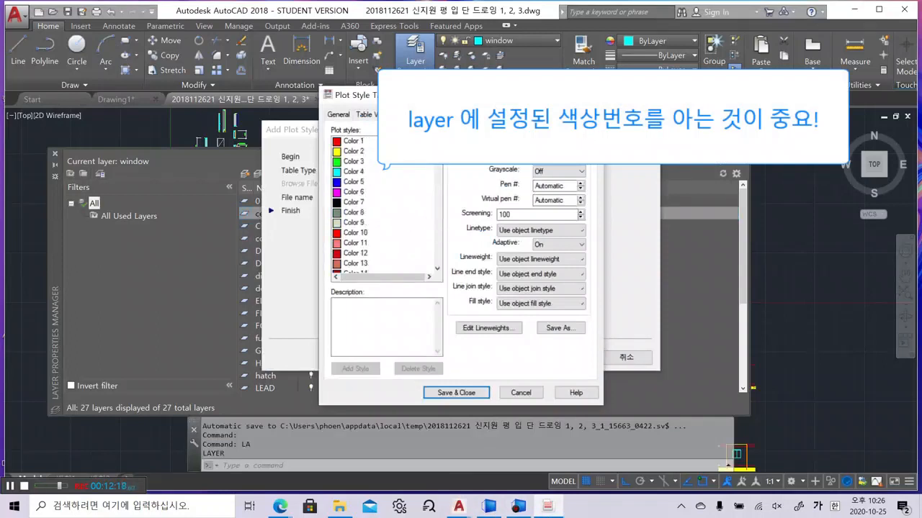
left_click(356, 143)
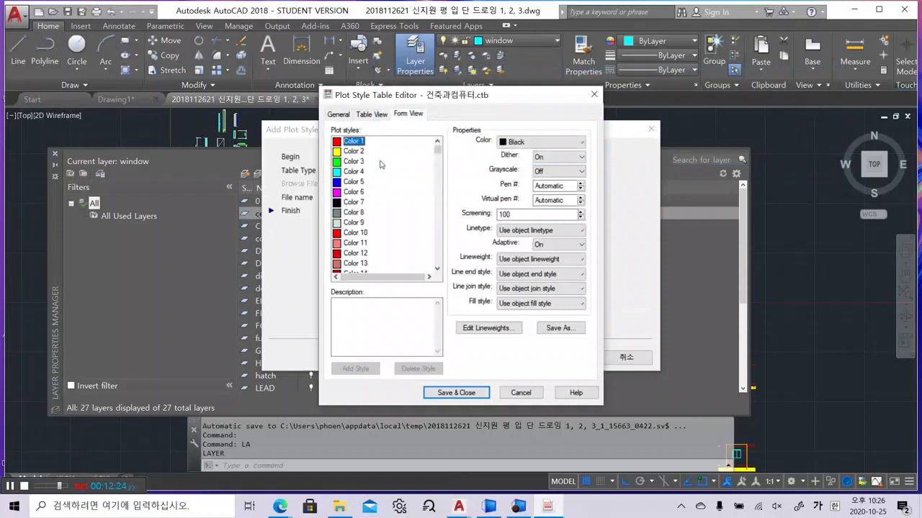
left_click(527, 262)
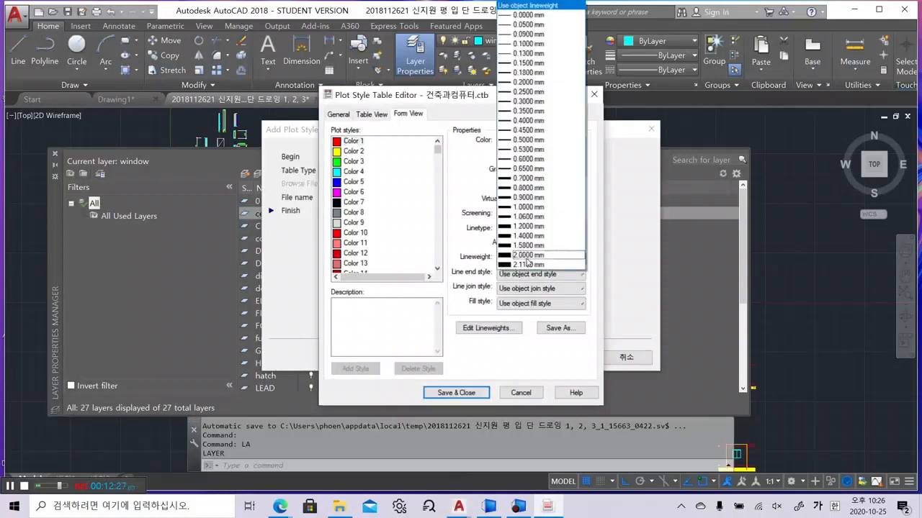
left_click(537, 26)
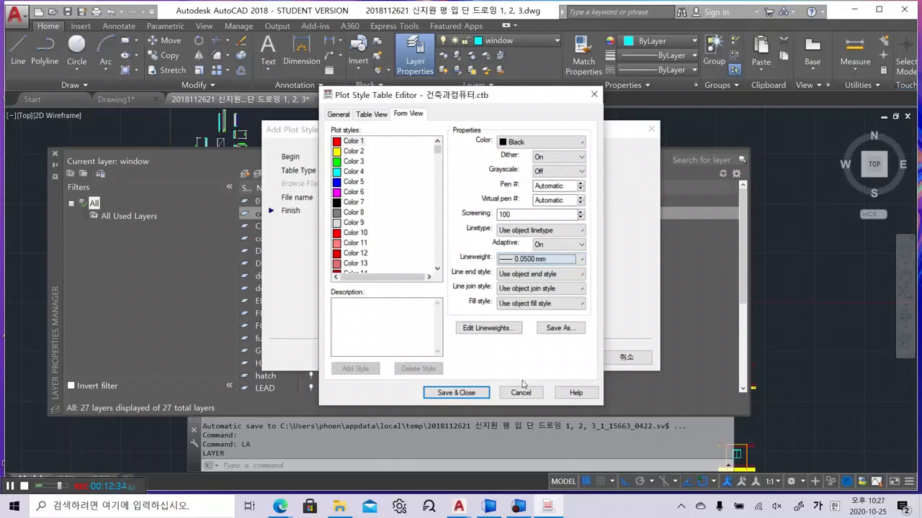
left_click(173, 292)
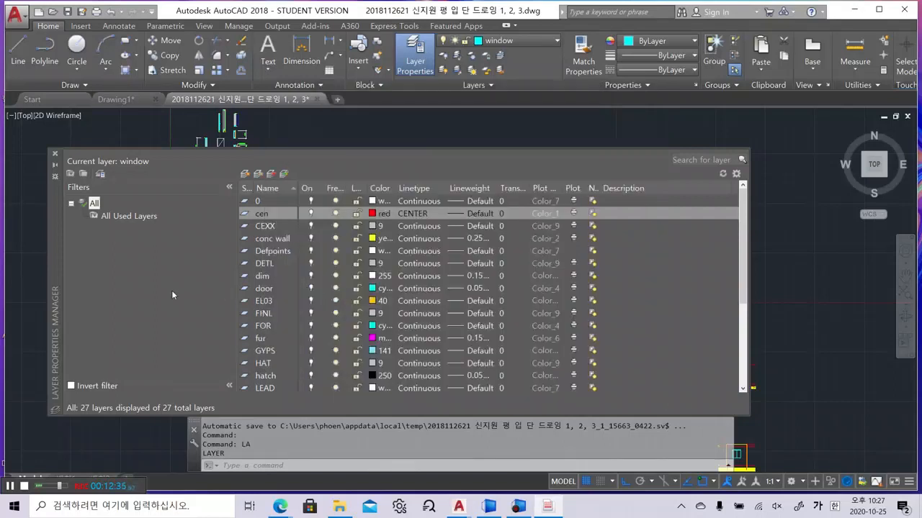
Check the conc wall layer's colour and toggle layer 0's plot setting in the layer list
left_click(276, 240)
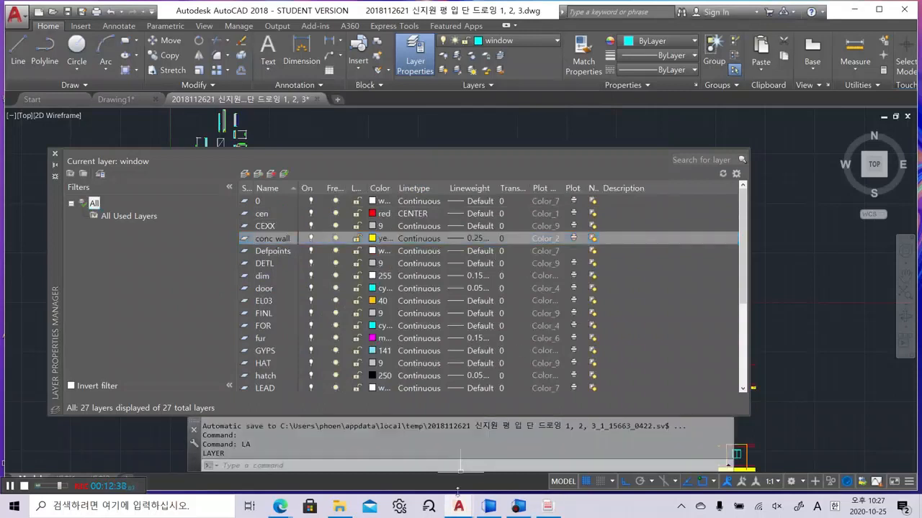
left_click(550, 507)
left_click(573, 204)
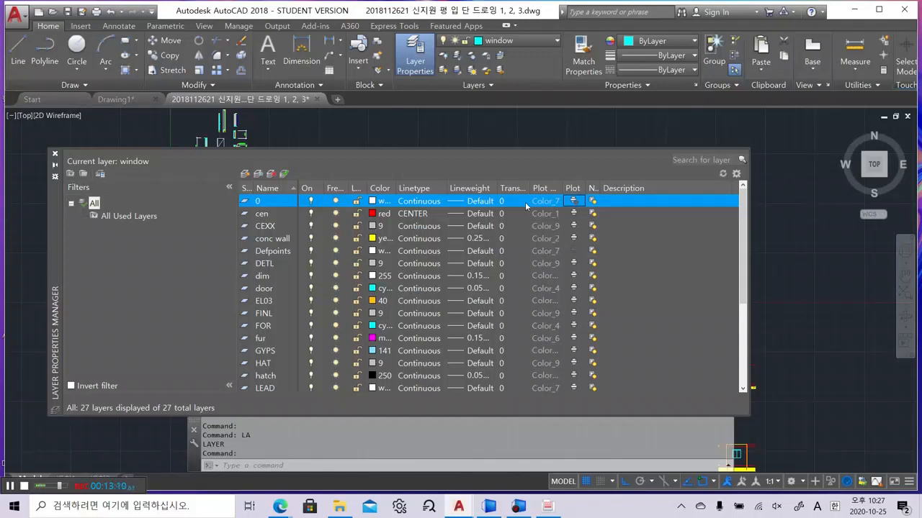
left_click(577, 201)
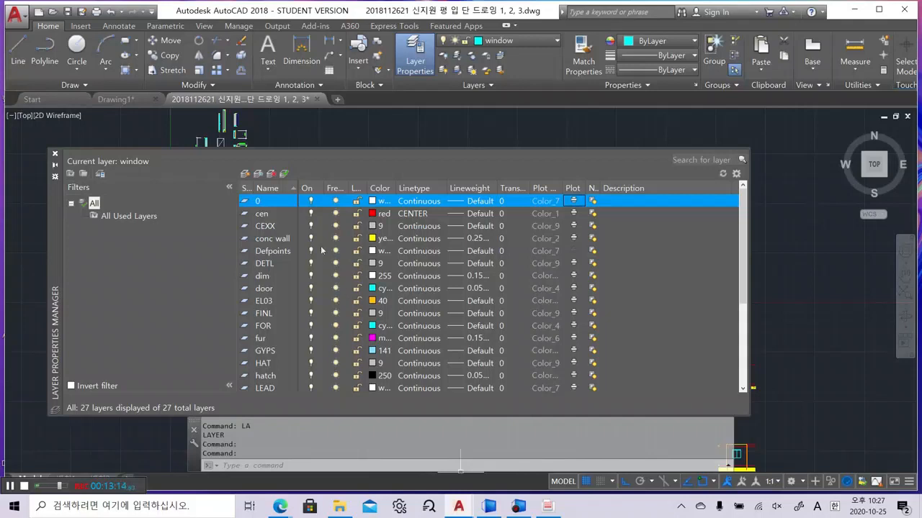
left_click(527, 239)
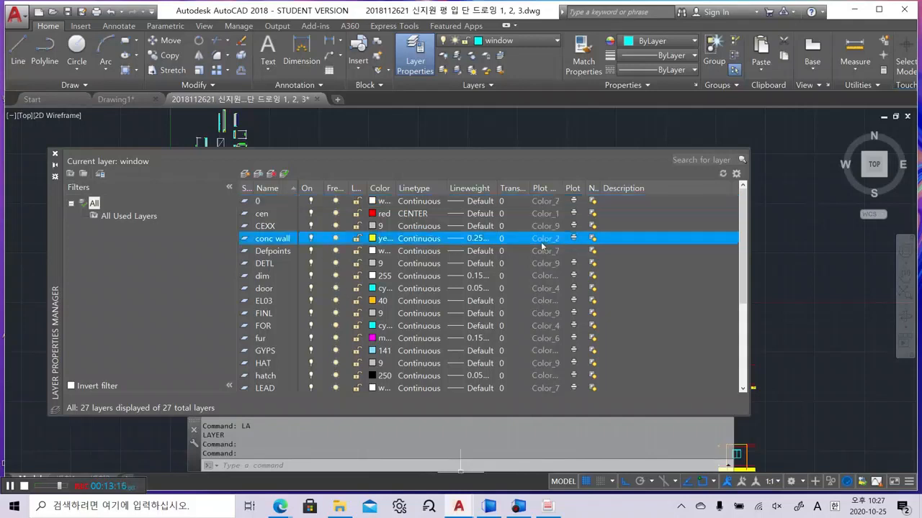
left_click(546, 508)
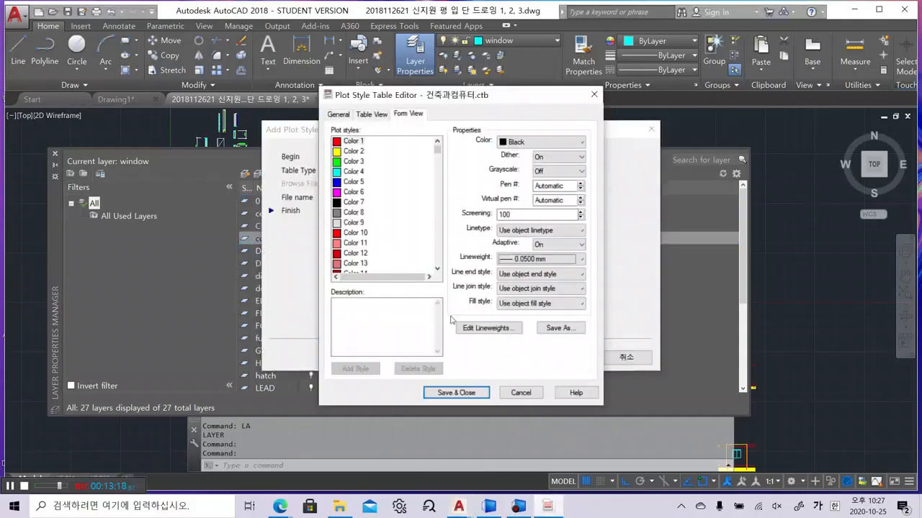
Set the Color 2 plot style's lineweight to 0.3500 mm
left_click(355, 151)
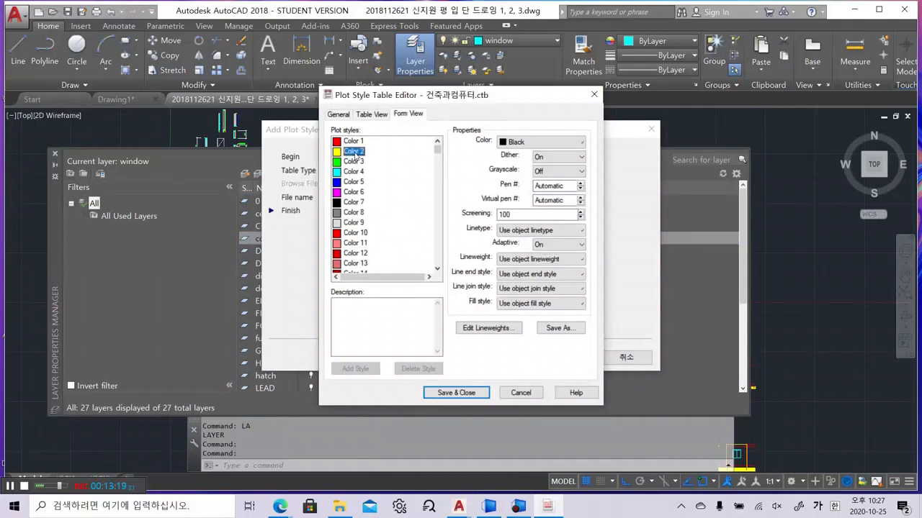
left_click(523, 259)
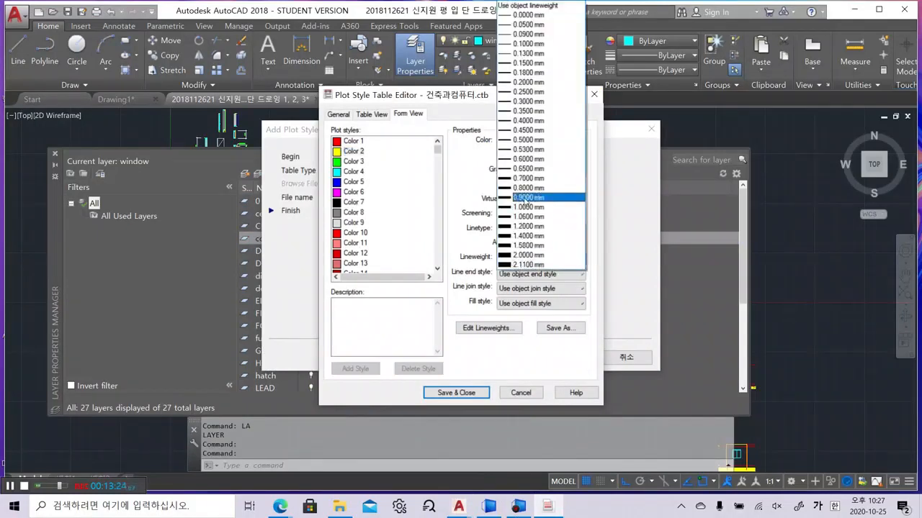
left_click(534, 113)
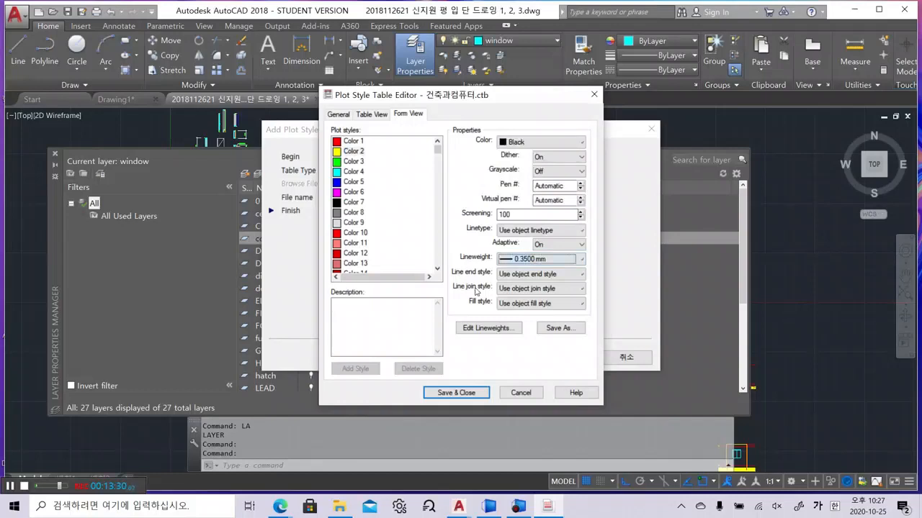
left_click(204, 277)
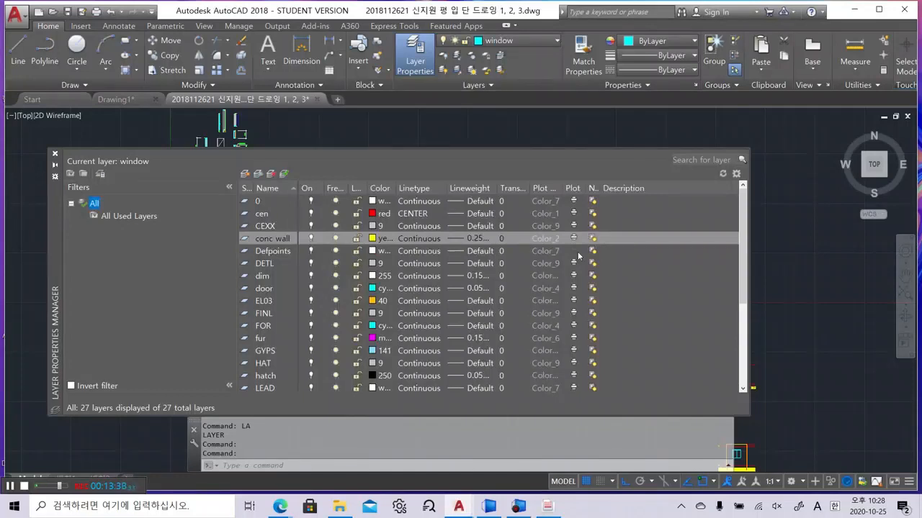
Look up the DETL layer's colour number without changing it
left_click(372, 263)
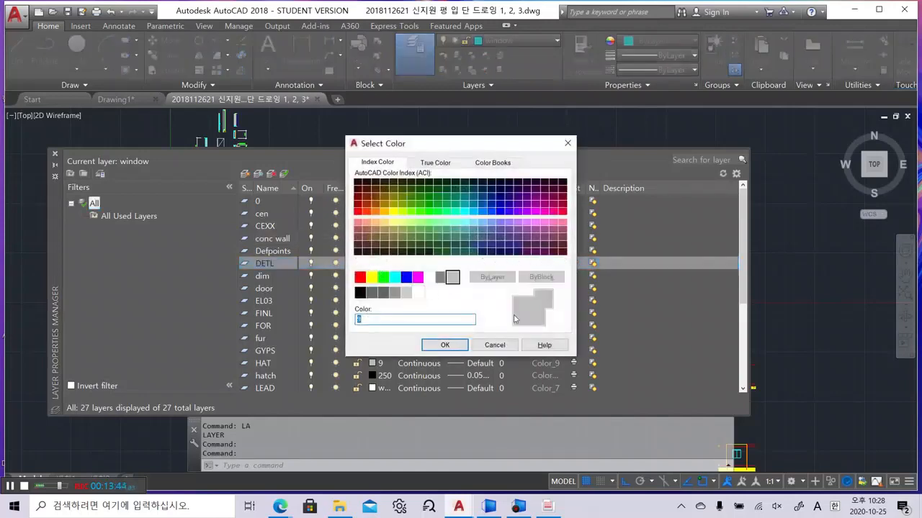
left_click(495, 345)
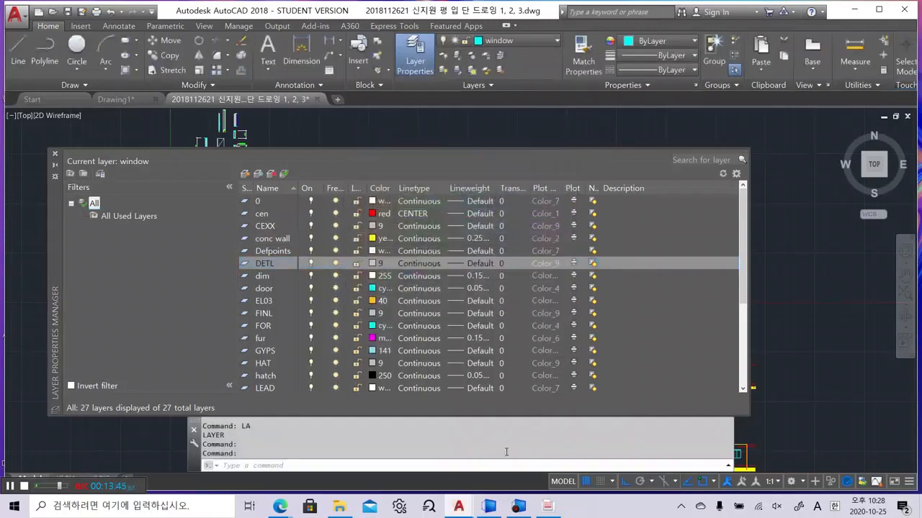
left_click(550, 509)
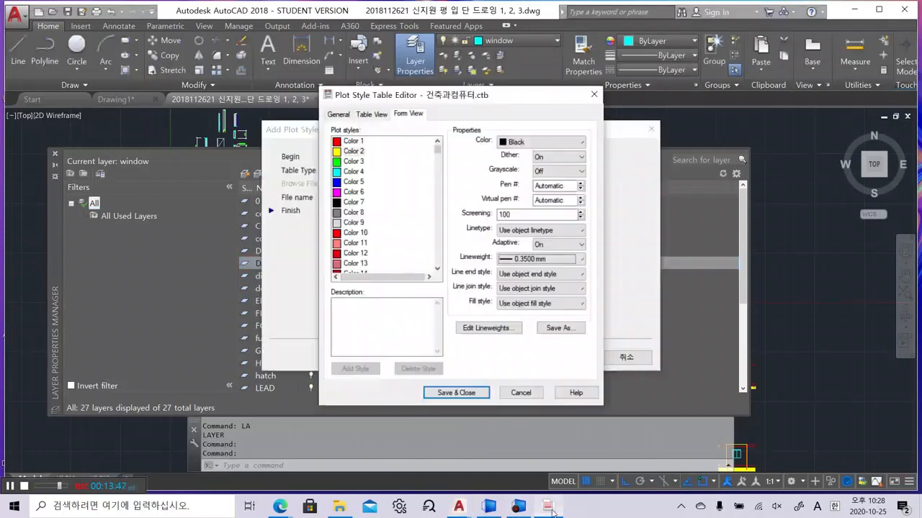
Give the Color 9 plot style a 0.1500 mm lineweight, then check the dim layer's colour
left_click(355, 227)
left_click(568, 260)
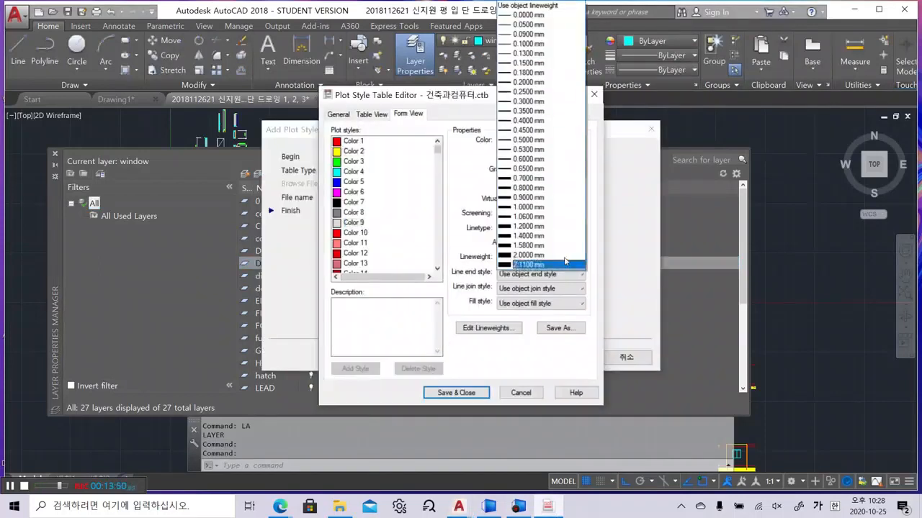
left_click(545, 64)
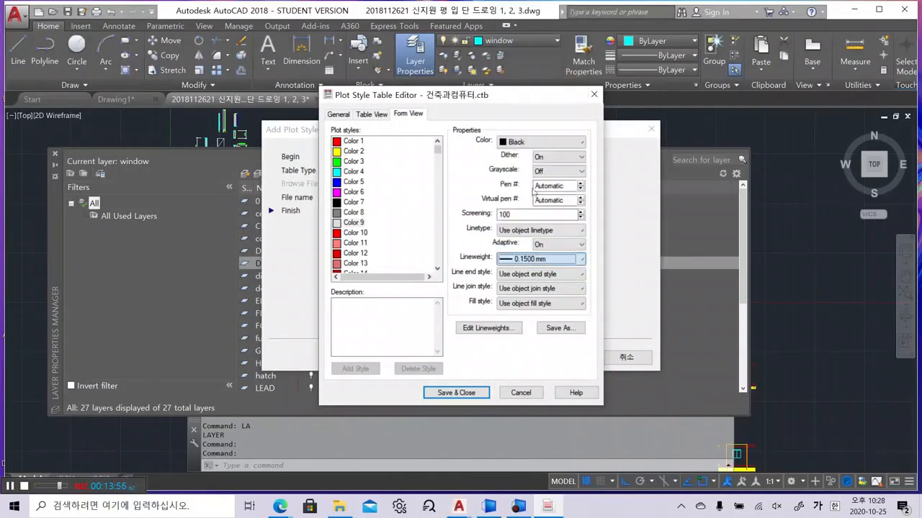
left_click(456, 392)
left_click(267, 280)
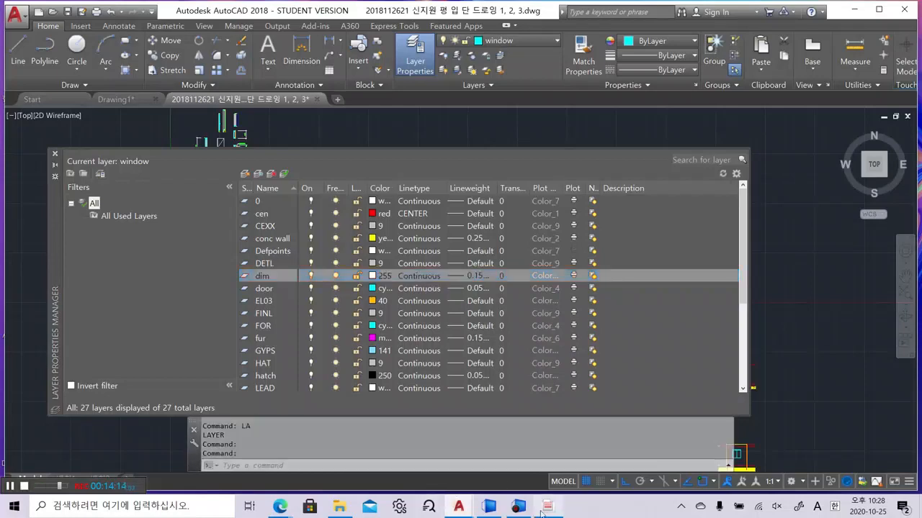
Set the Color 255 plot style's lineweight to 0.2000 mm
mouse_move(543, 510)
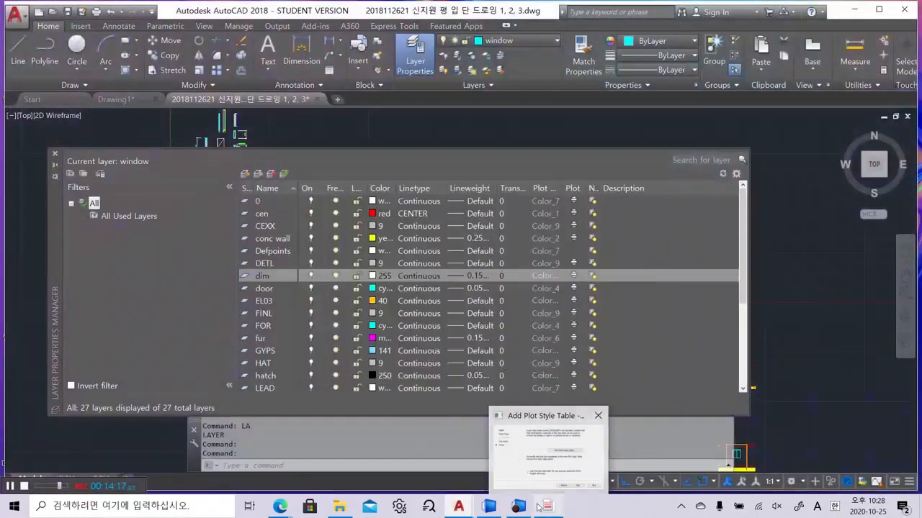
left_click(539, 508)
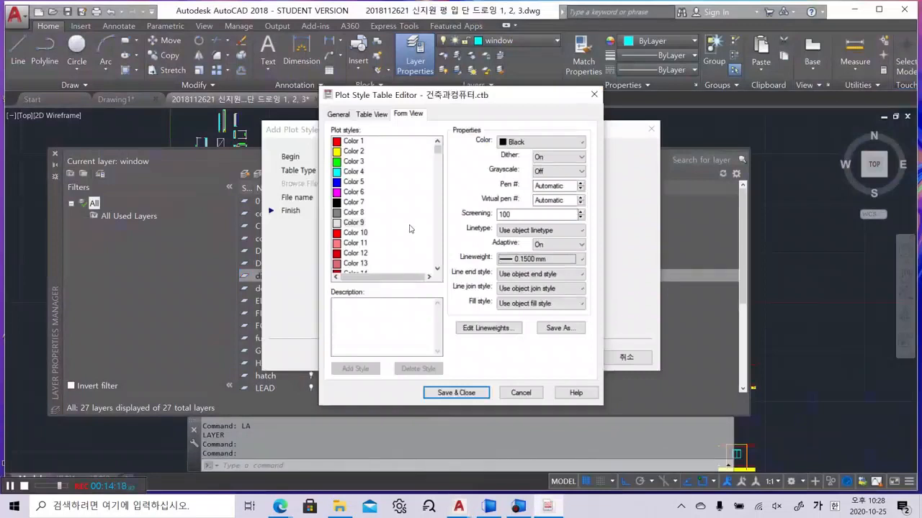
left_click(141, 317)
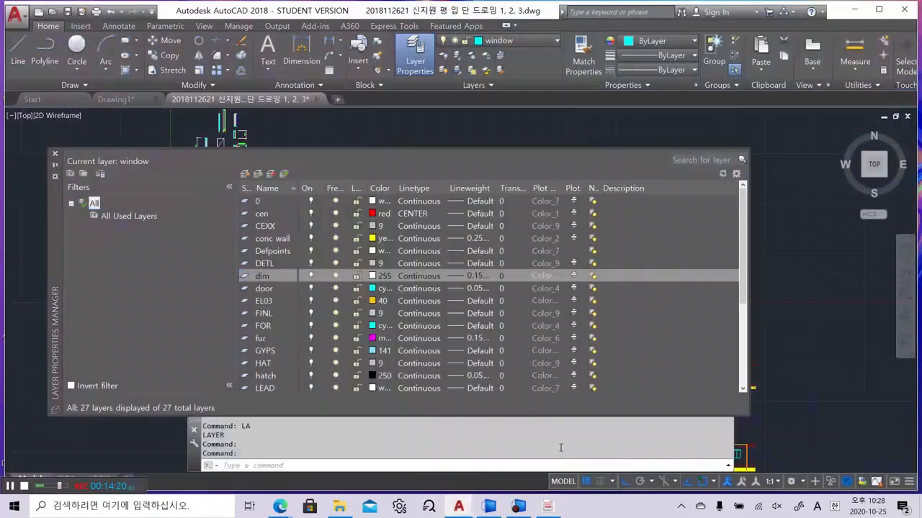
left_click(546, 506)
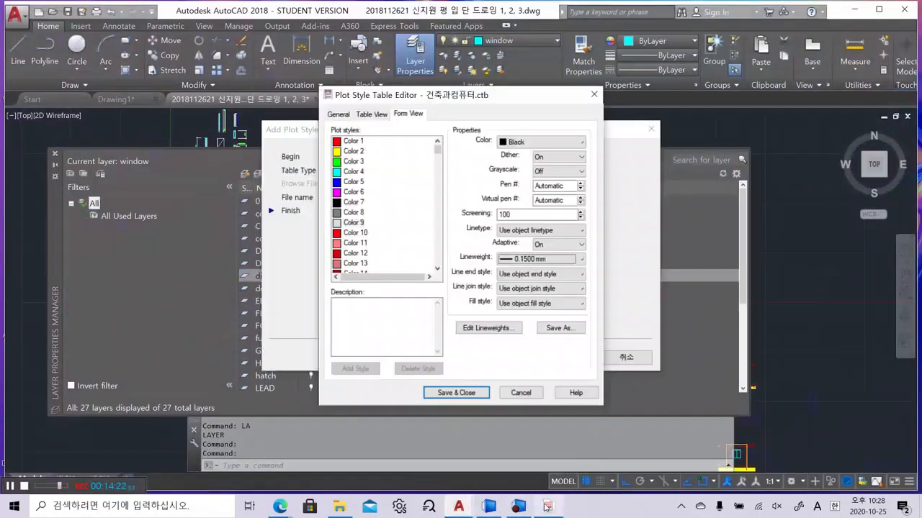
left_click_drag(437, 149, 437, 261)
left_click(367, 263)
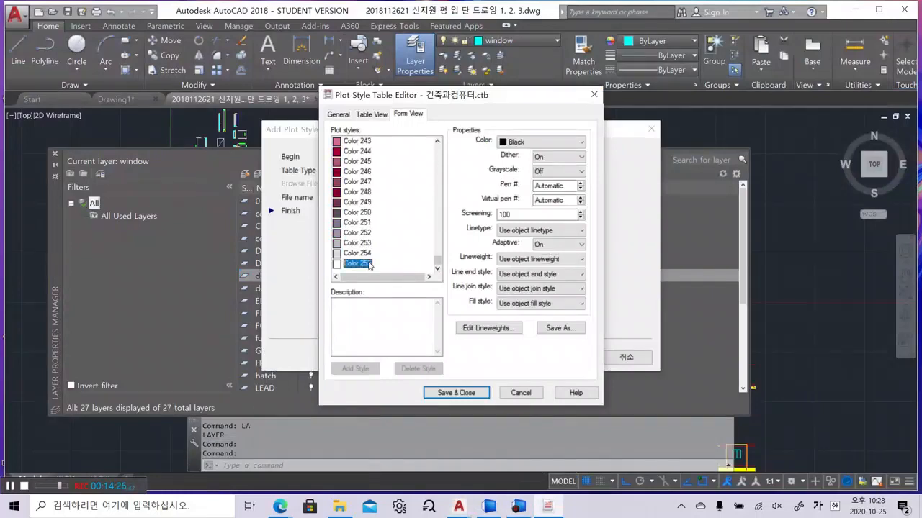
left_click(542, 261)
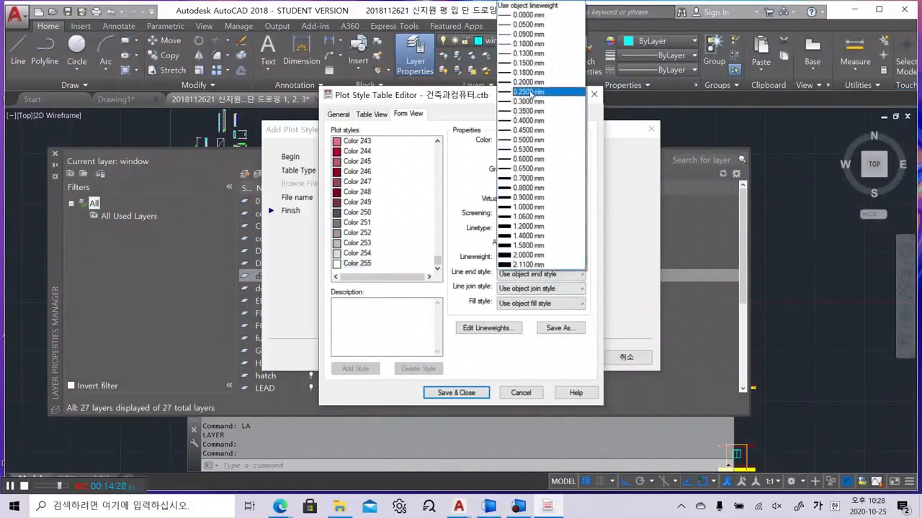
left_click(531, 84)
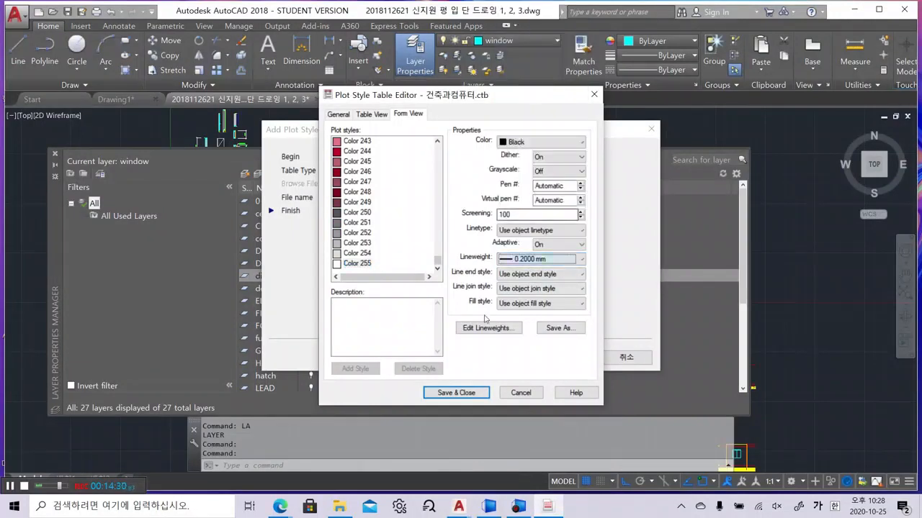
left_click(481, 395)
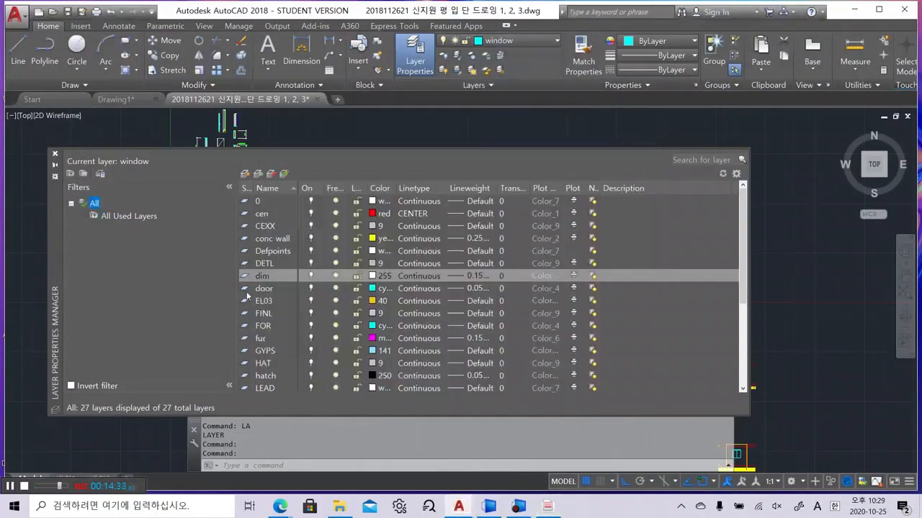
Confirm the door layer is cyan and give plot style Color 4 a 0.1300 mm lineweight
left_click(380, 289)
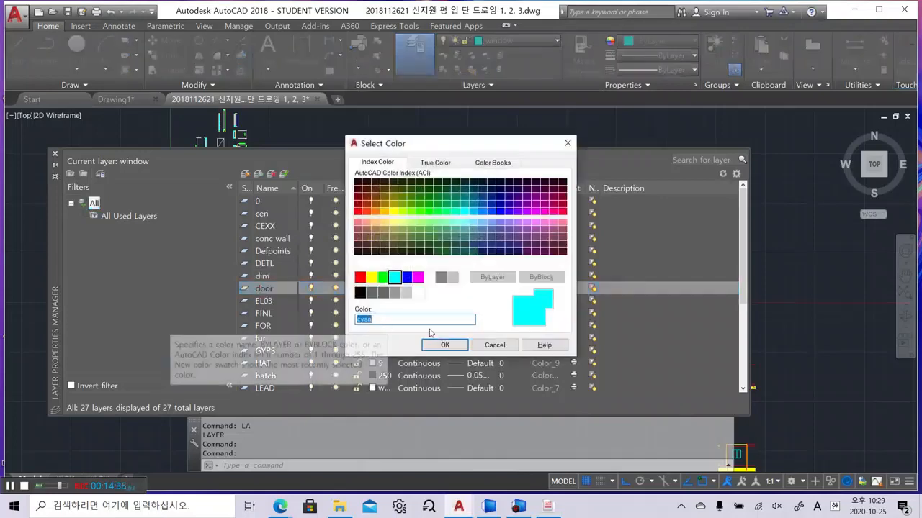
left_click(491, 345)
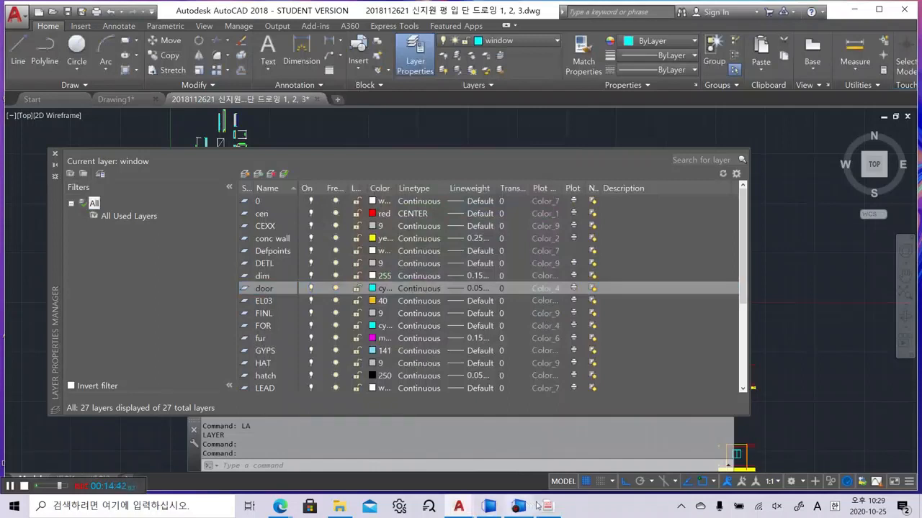
left_click(560, 512)
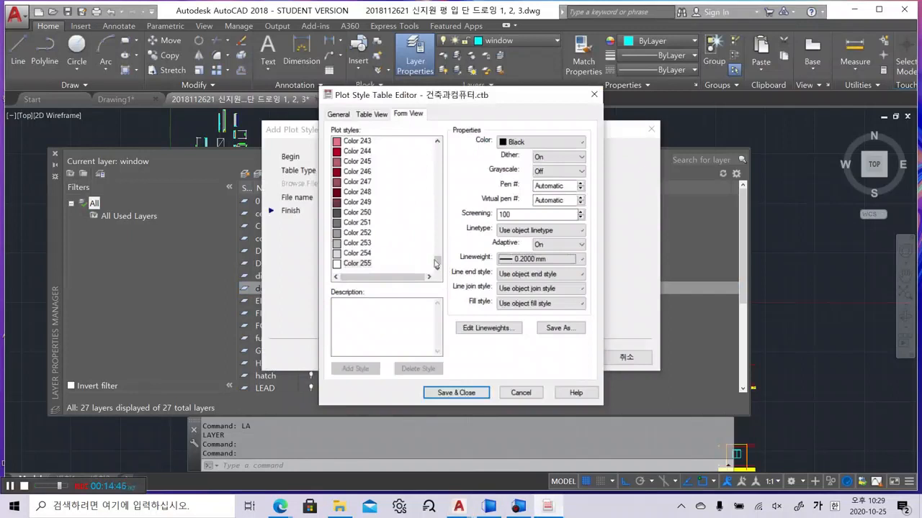
left_click_drag(434, 260, 434, 144)
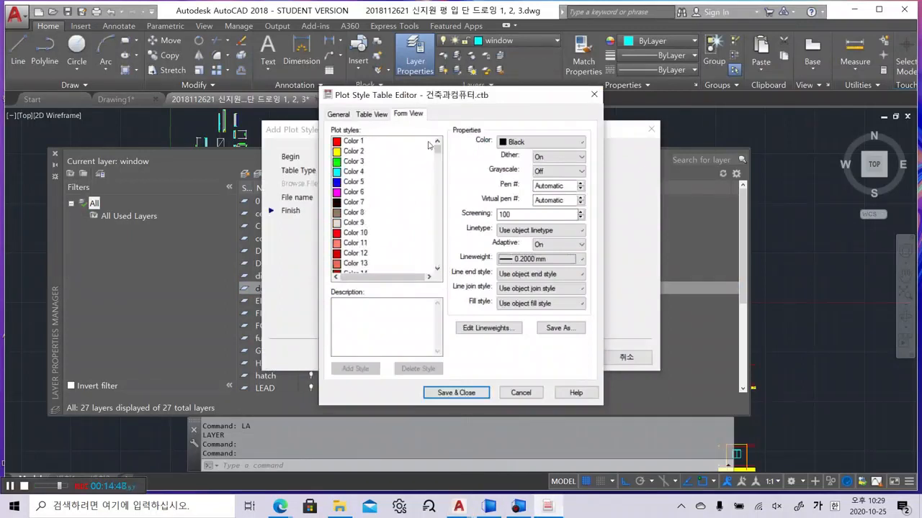
left_click(353, 172)
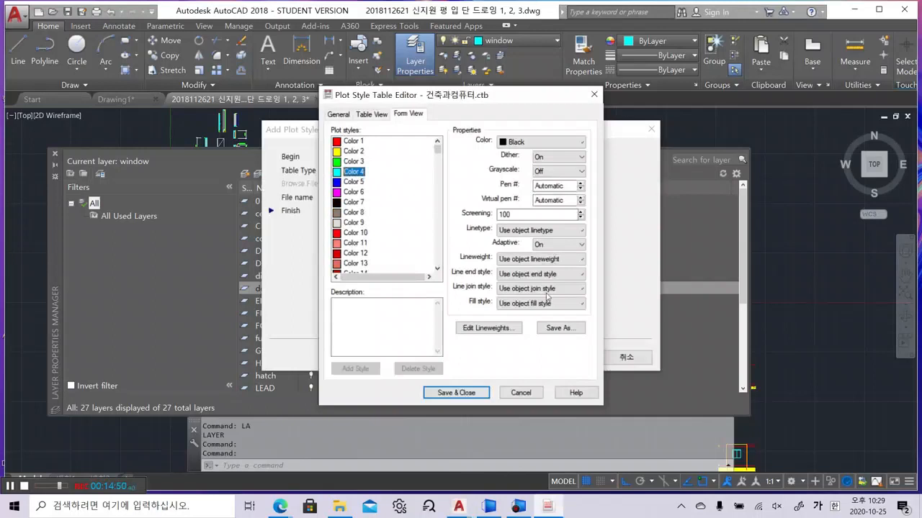
left_click(520, 260)
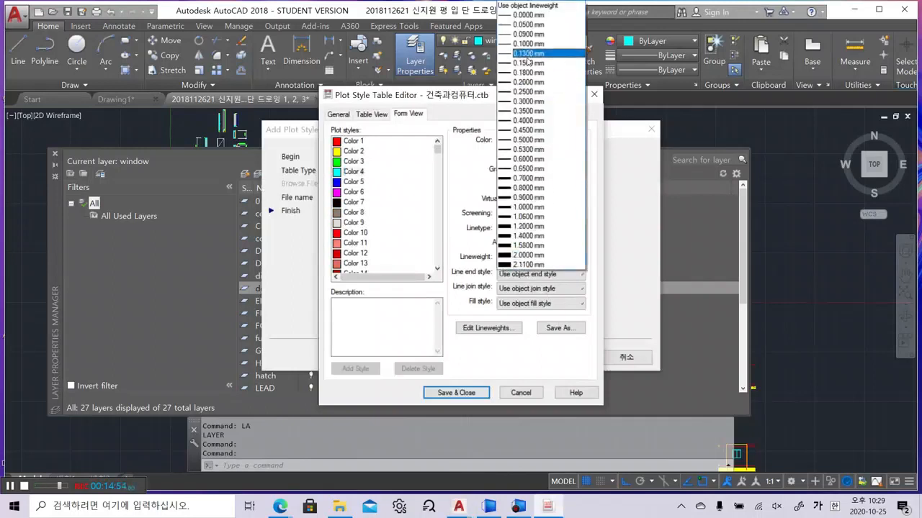
left_click(521, 54)
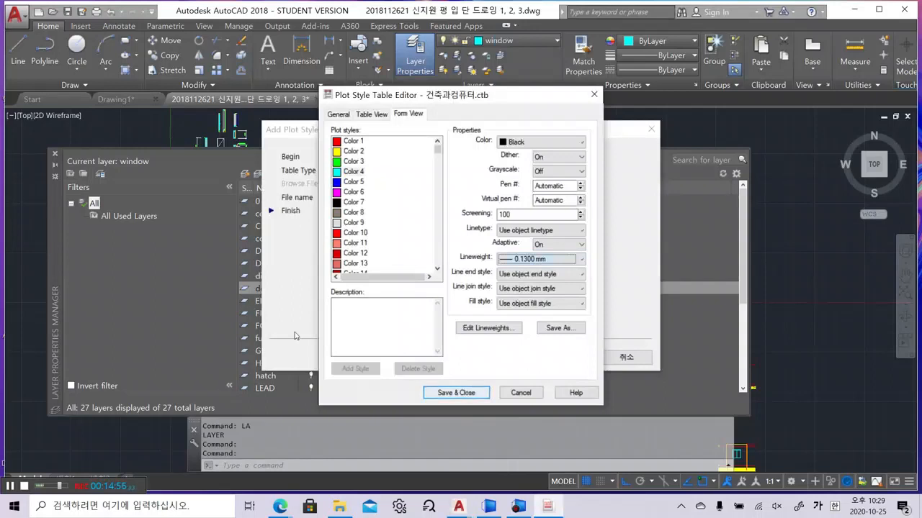
left_click(209, 298)
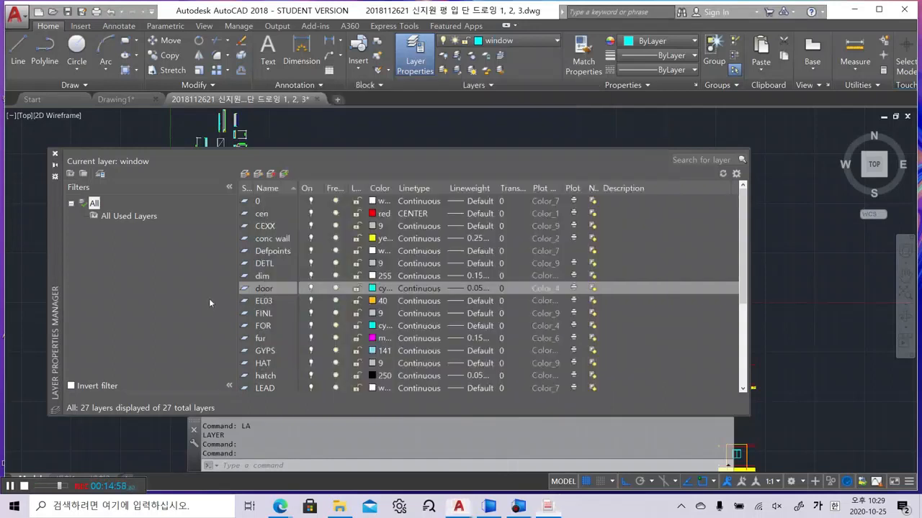
Check that the EL03 layer uses colour 40, then give plot style Color 40 a thin lineweight
left_click(263, 305)
left_click(547, 506)
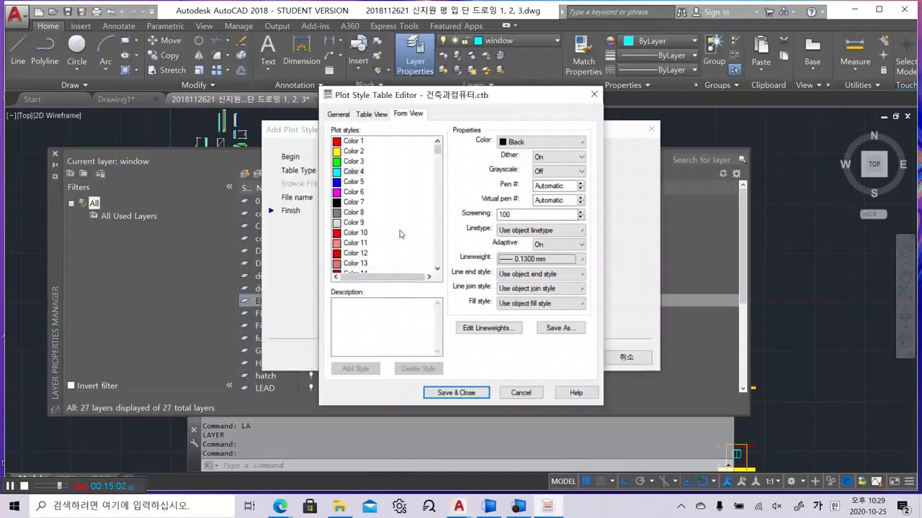
left_click_drag(437, 150, 440, 169)
left_click(355, 151)
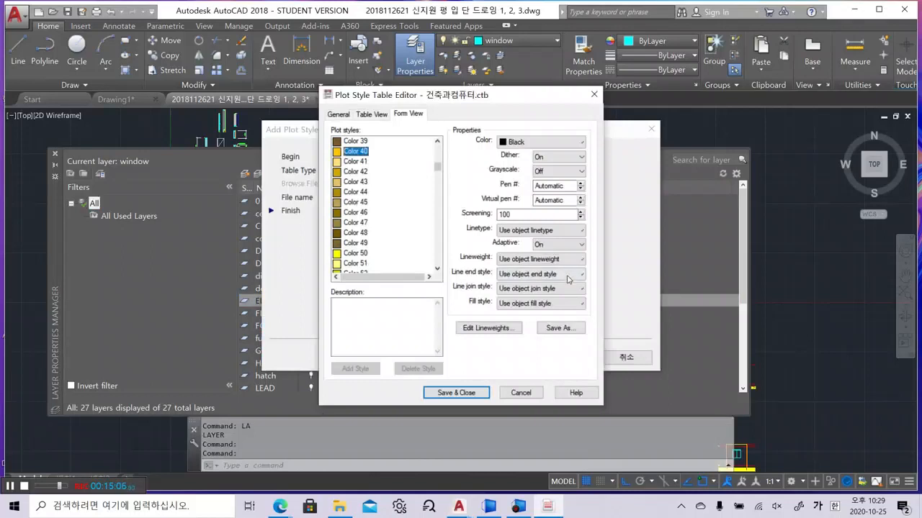
left_click(513, 260)
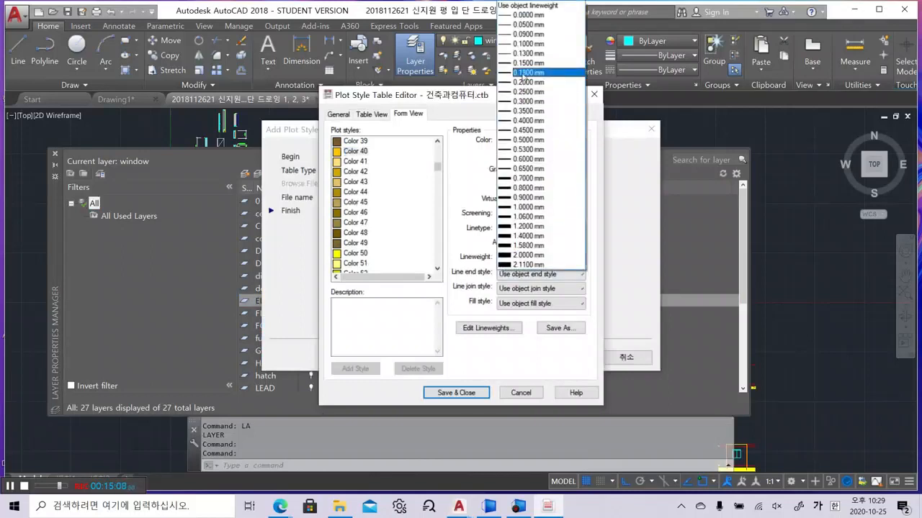
left_click(527, 64)
left_click(190, 329)
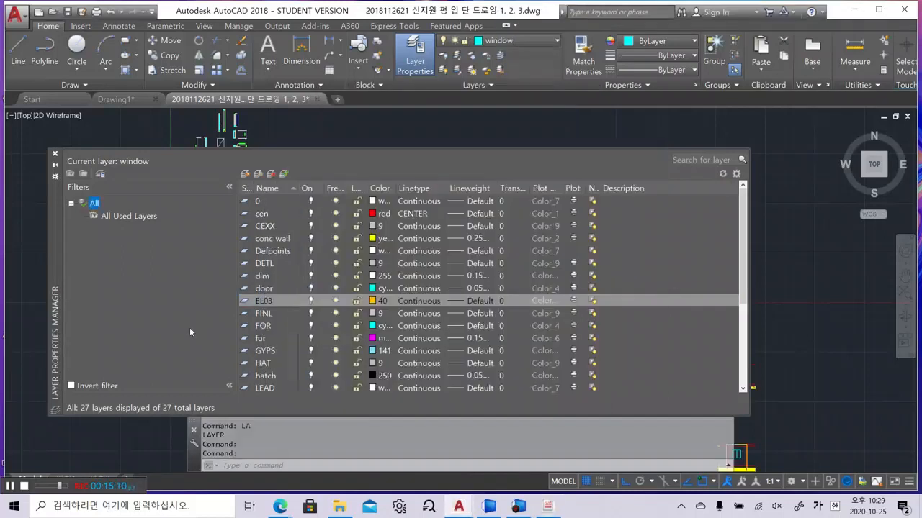
left_click(380, 315)
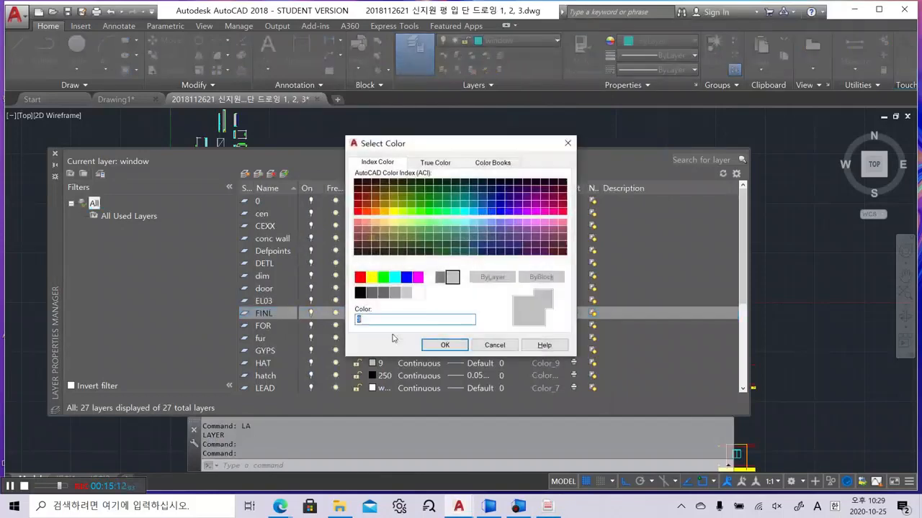
left_click(495, 346)
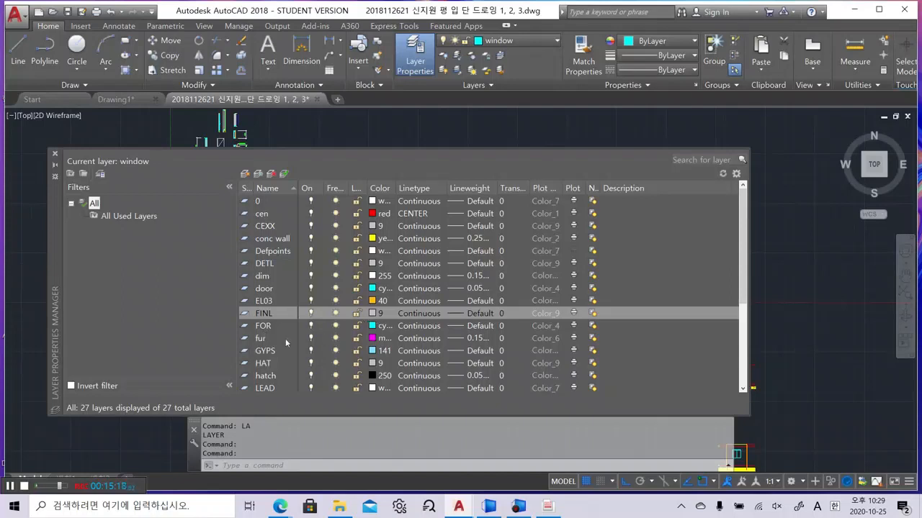
left_click(549, 506)
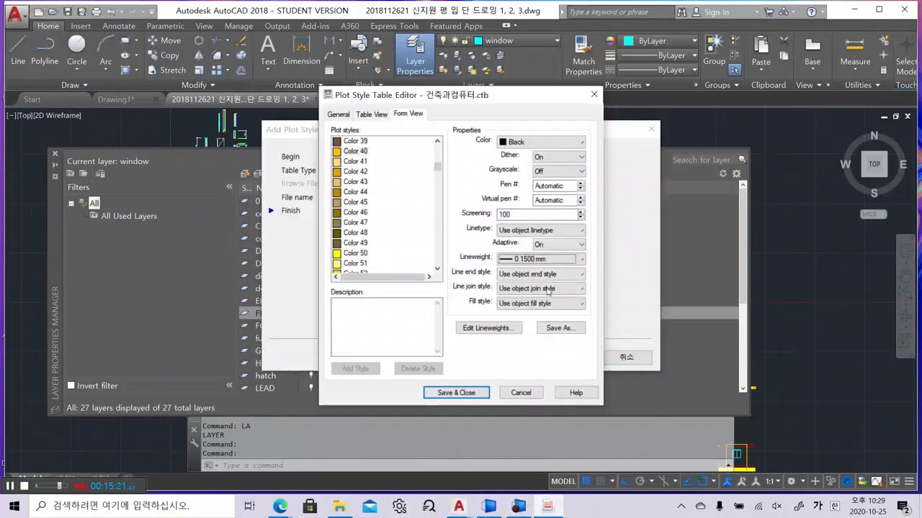
left_click(363, 244)
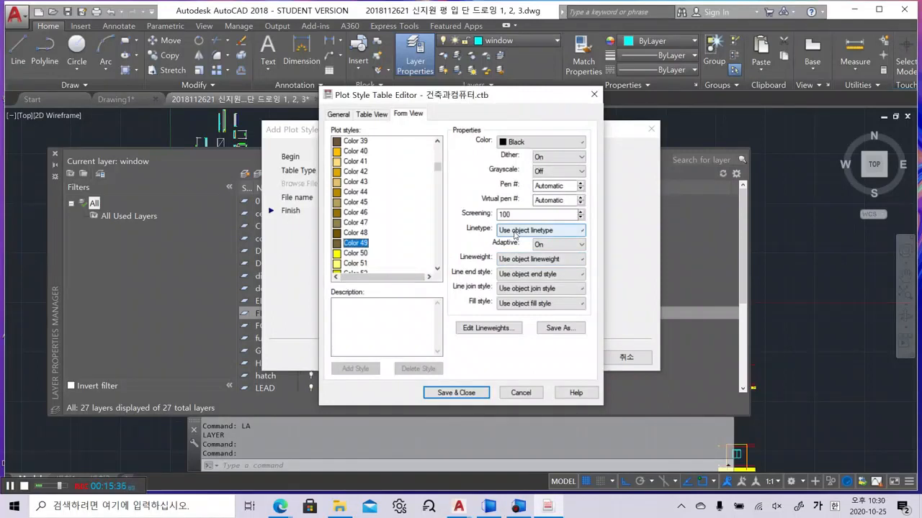
left_click(164, 331)
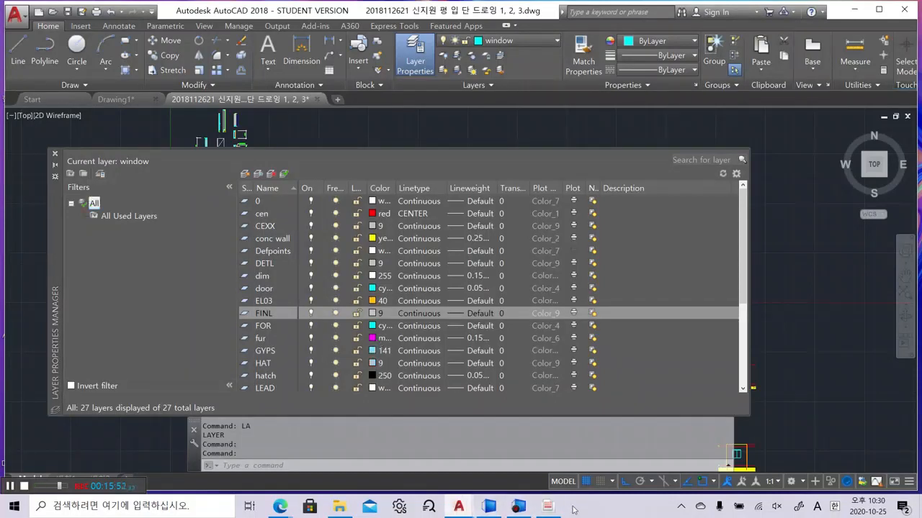
Give plot style Color 6, the fur layer's magenta, a 0.1000 mm lineweight
left_click(550, 509)
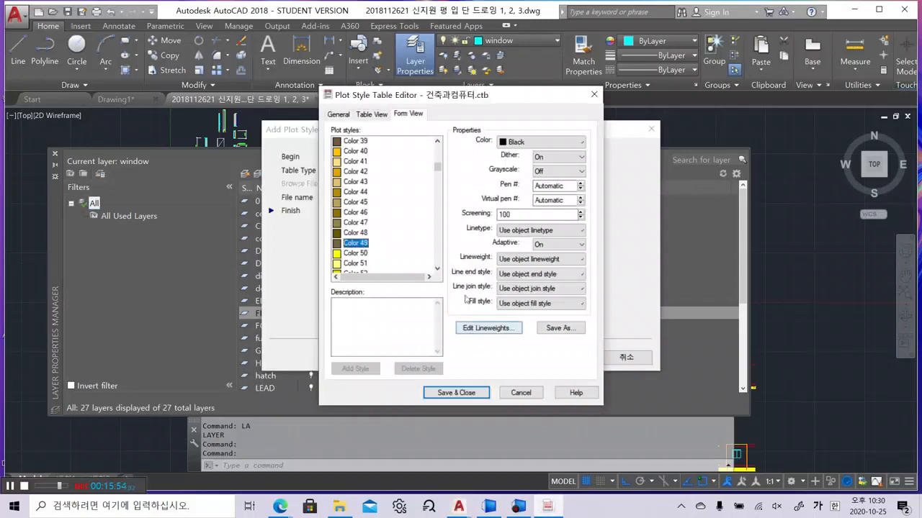
left_click(107, 329)
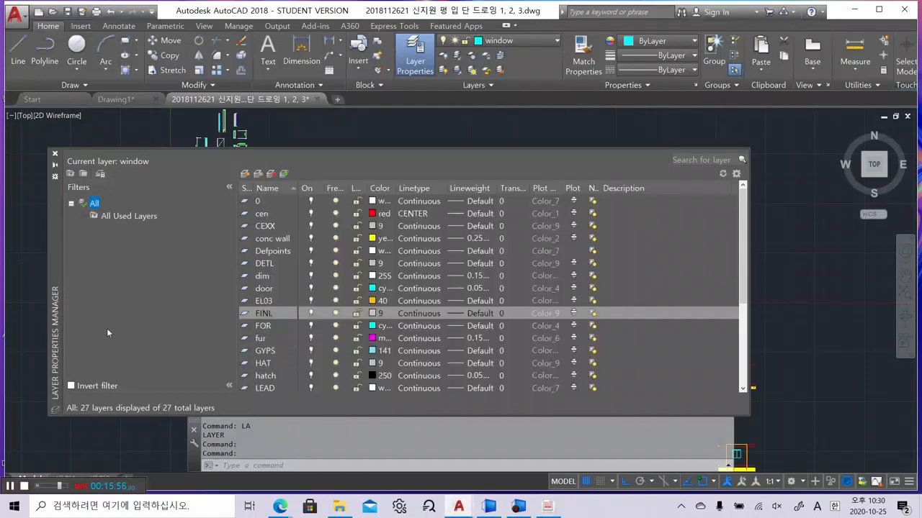
left_click(548, 508)
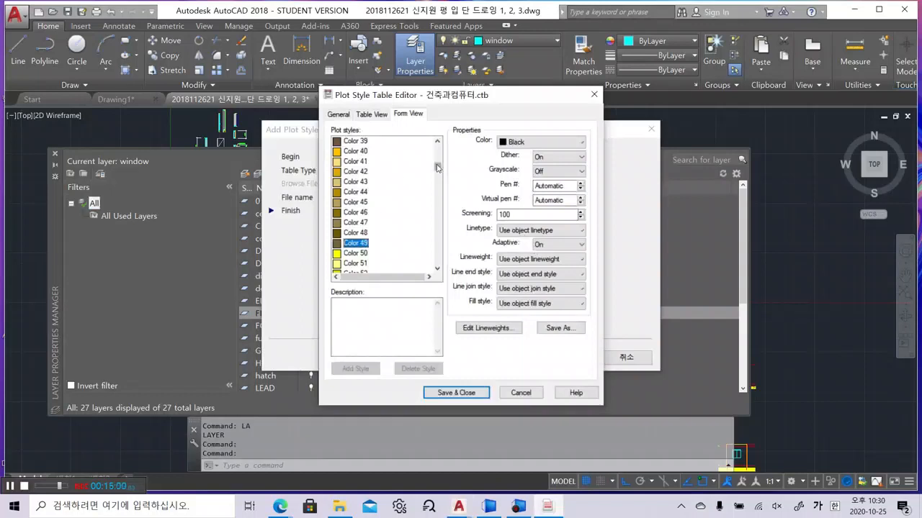
left_click_drag(438, 168, 440, 142)
left_click(353, 192)
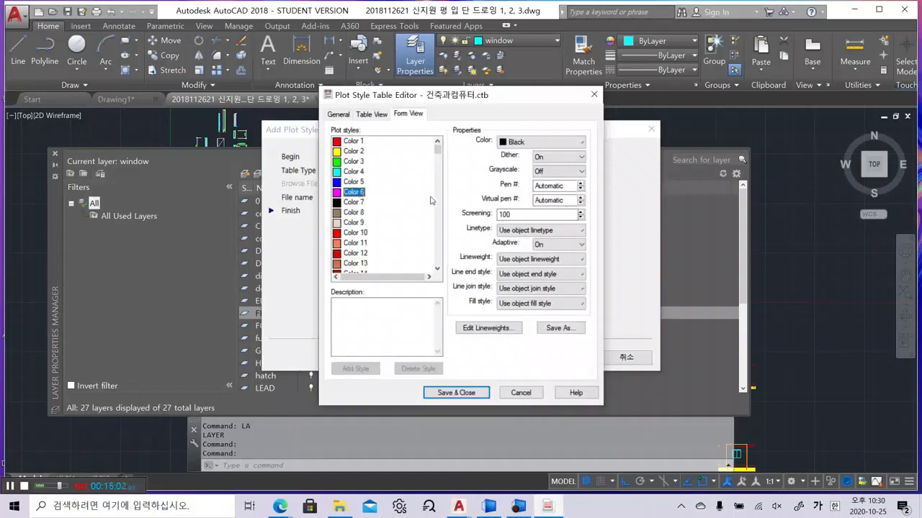
left_click(527, 259)
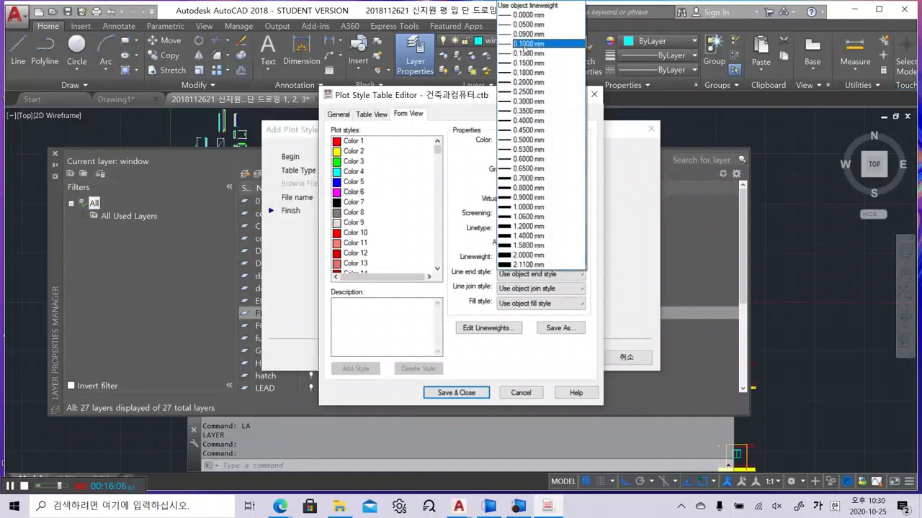
left_click(525, 44)
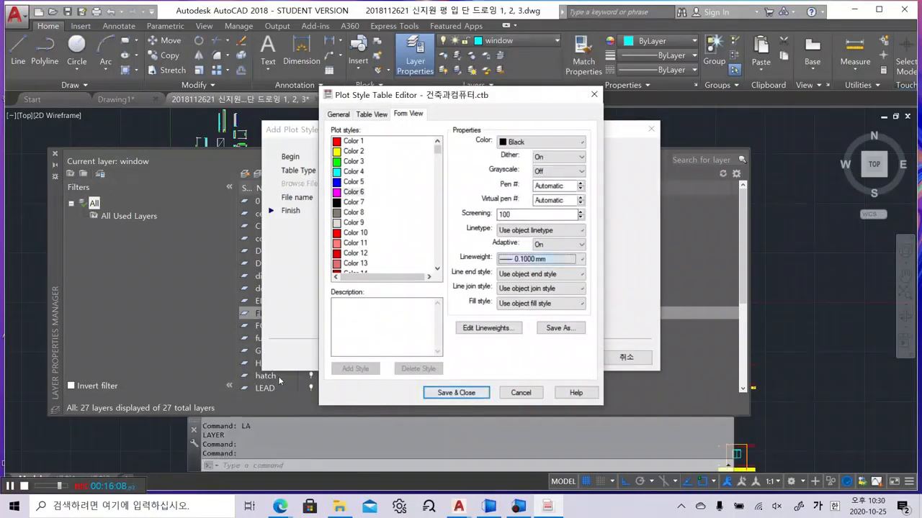
left_click(161, 342)
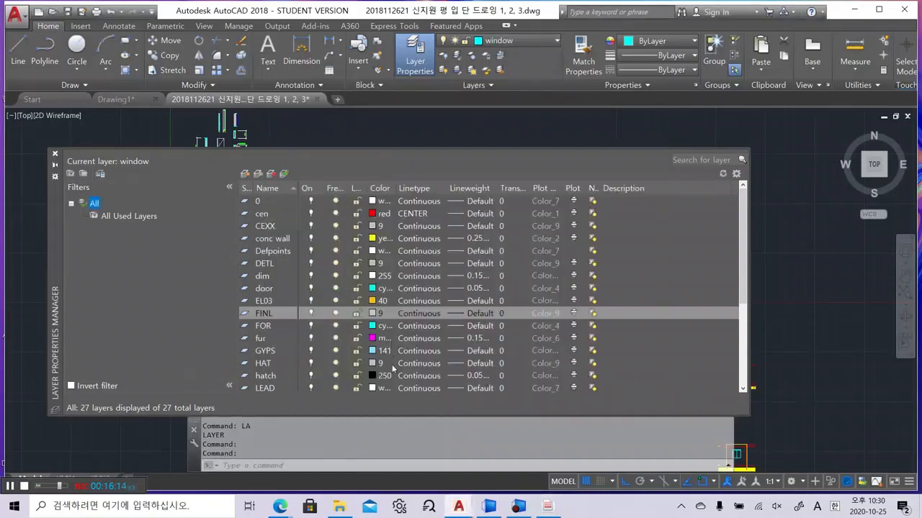
left_click(544, 364)
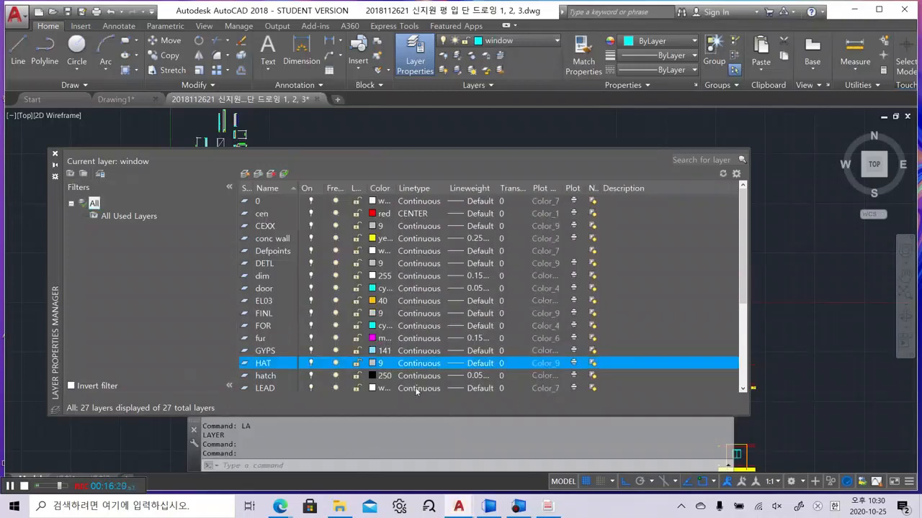
left_click(504, 376)
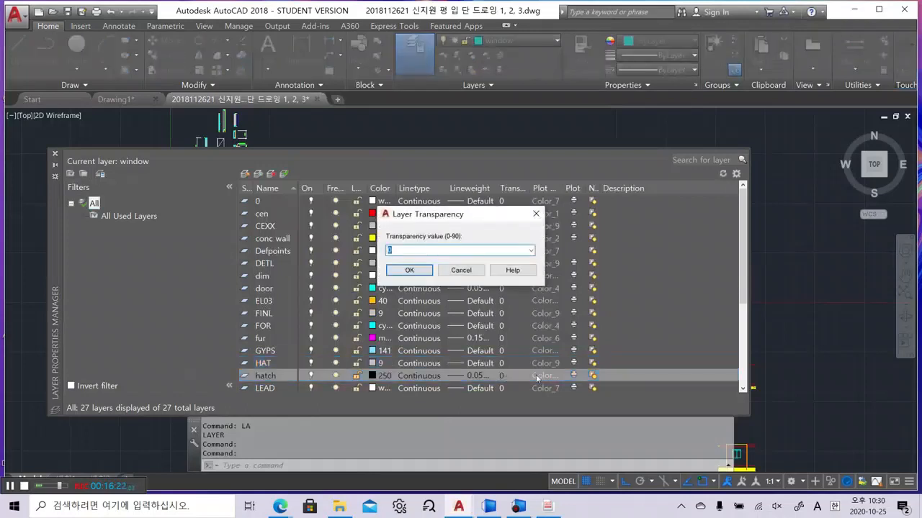
left_click(468, 270)
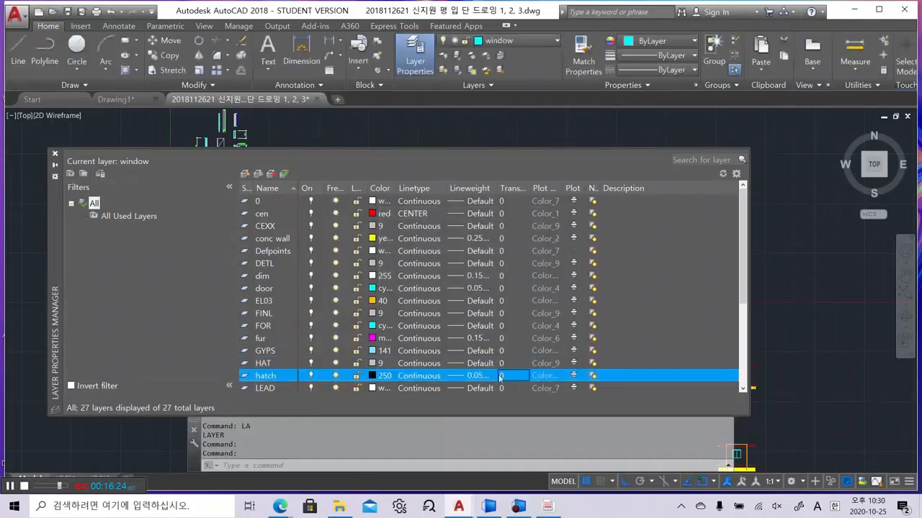
left_click(567, 438)
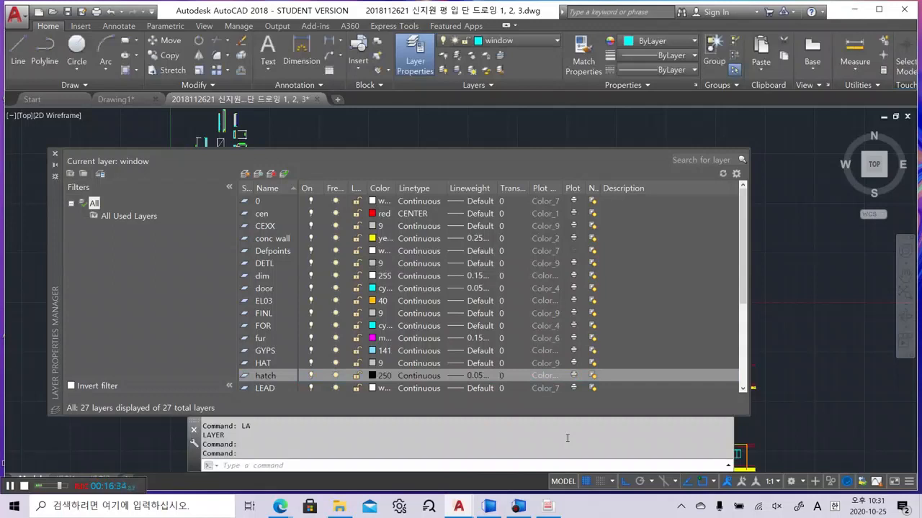
Set the Color 250 plot style, matching the hatch layer, to a 0.0900 mm lineweight
left_click(548, 506)
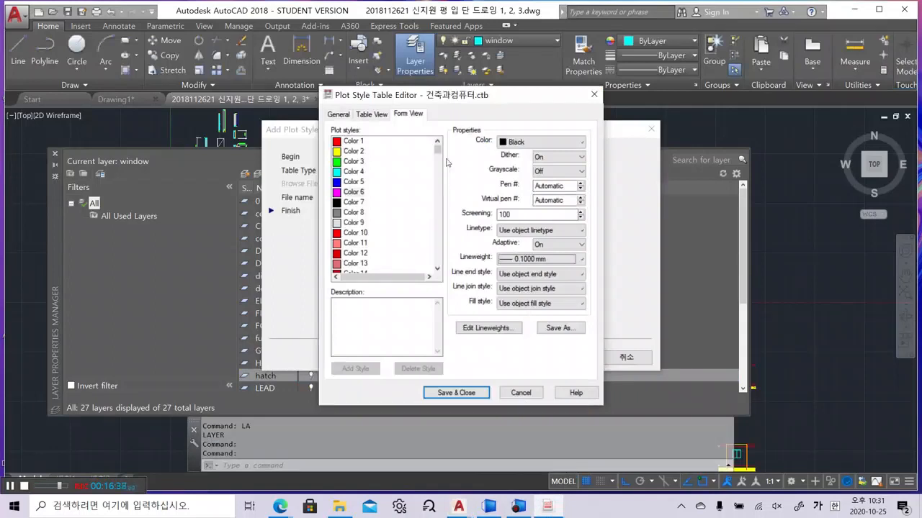
left_click_drag(437, 149, 439, 265)
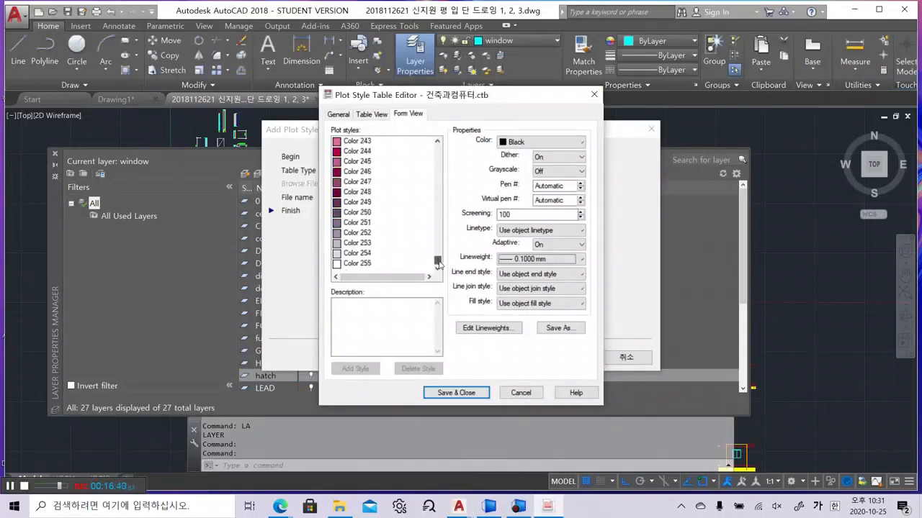
left_click(357, 213)
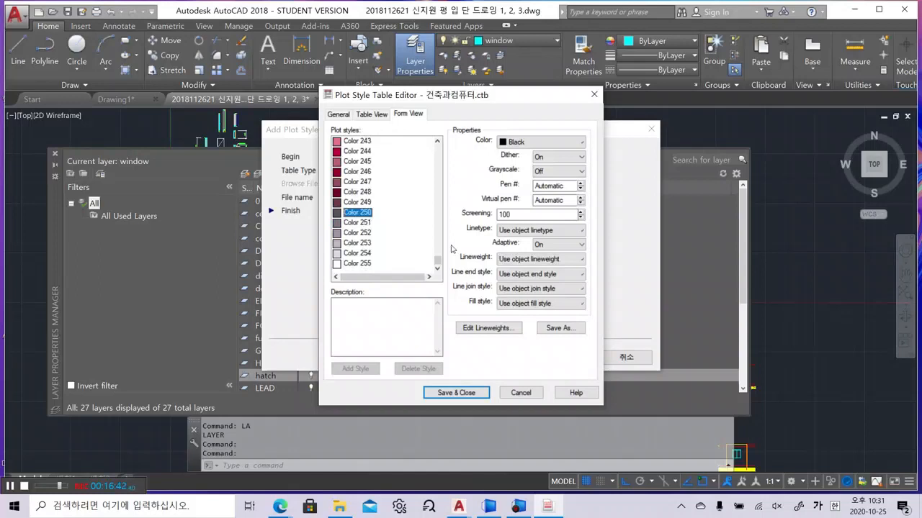
left_click(566, 260)
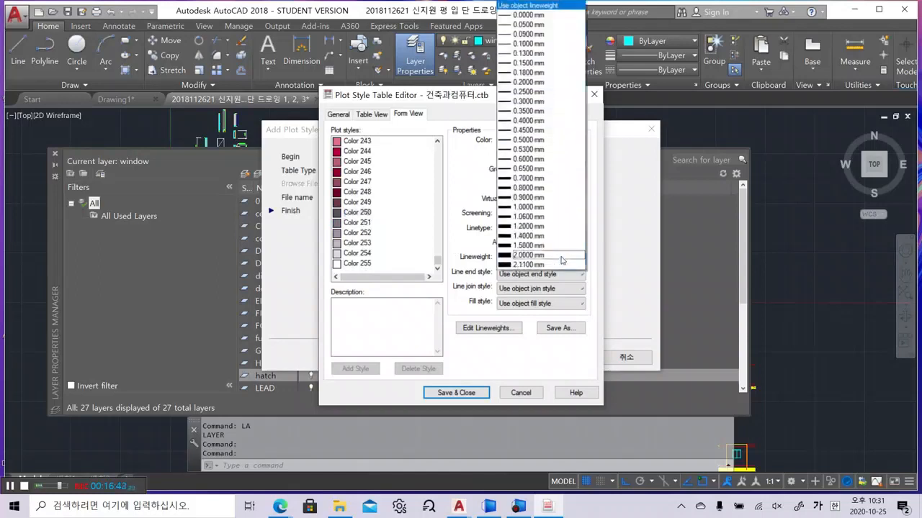
left_click(544, 35)
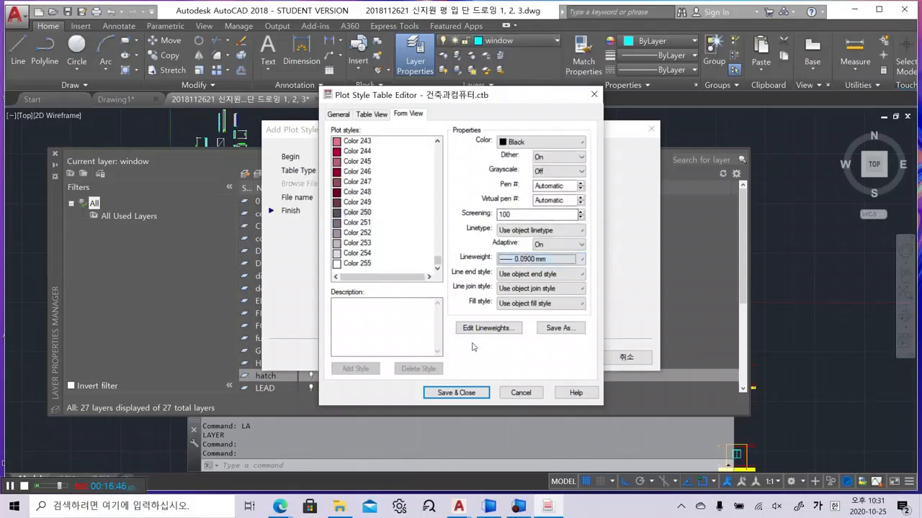
left_click(472, 394)
scroll(645, 351, "down", 2)
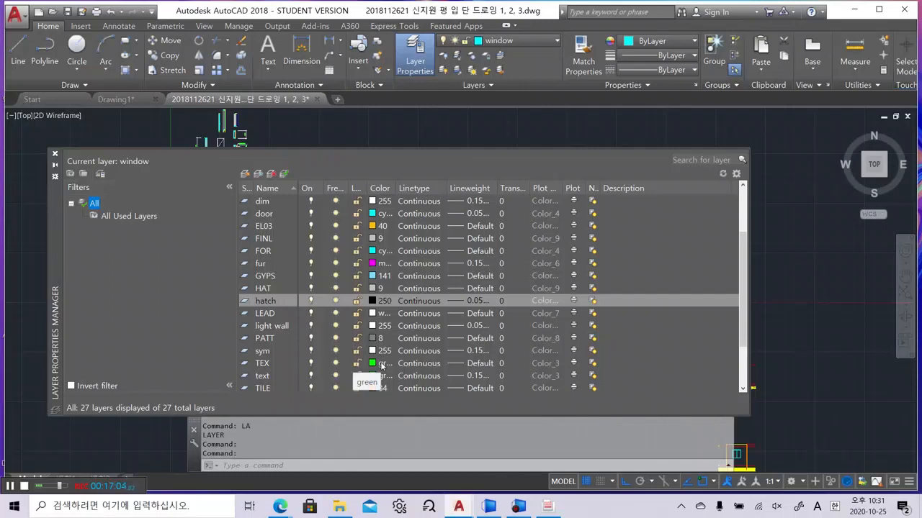
left_click(273, 225)
left_click(267, 213)
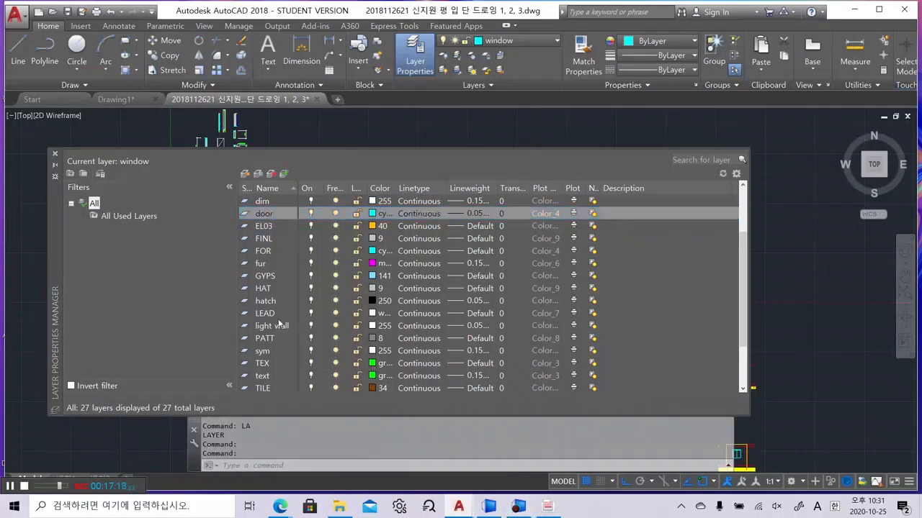
scroll(272, 338, "down", 2)
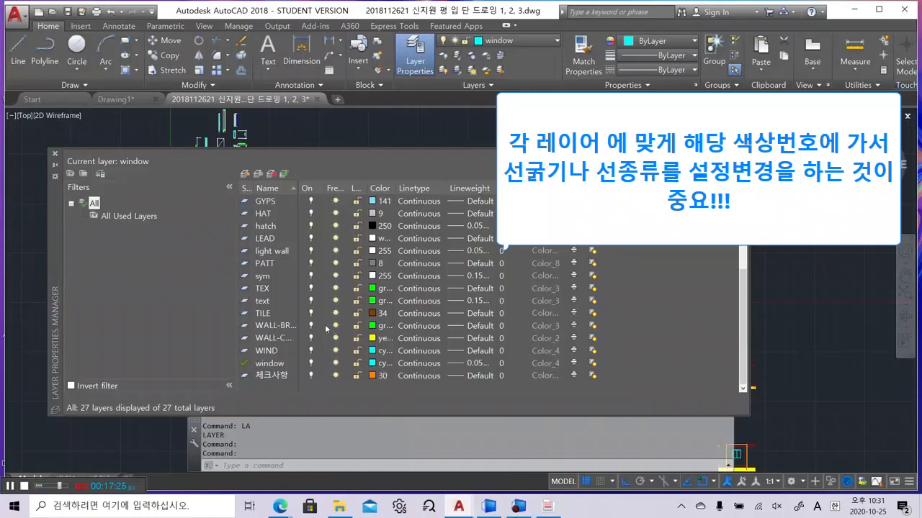
left_click(366, 301)
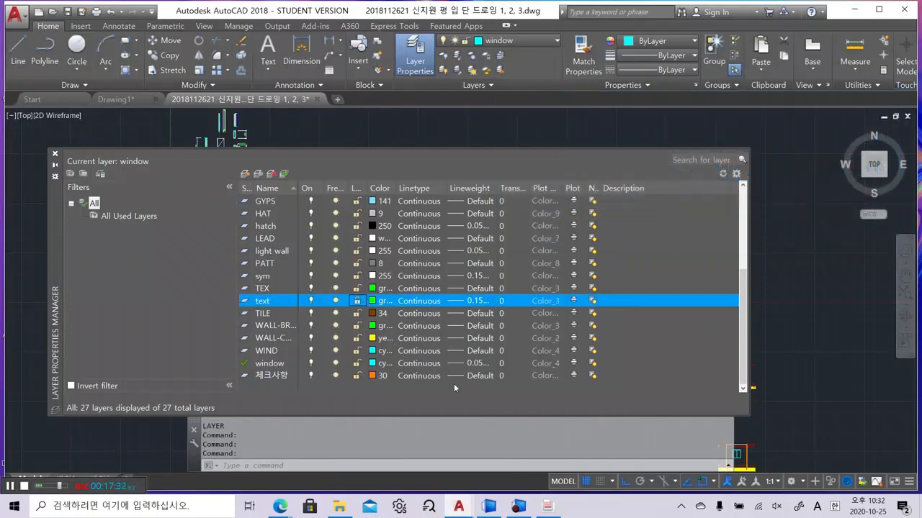
Unlock the text layer and give the green Color 3 plot style a 0.2000 mm lineweight
left_click(358, 302)
mouse_move(548, 506)
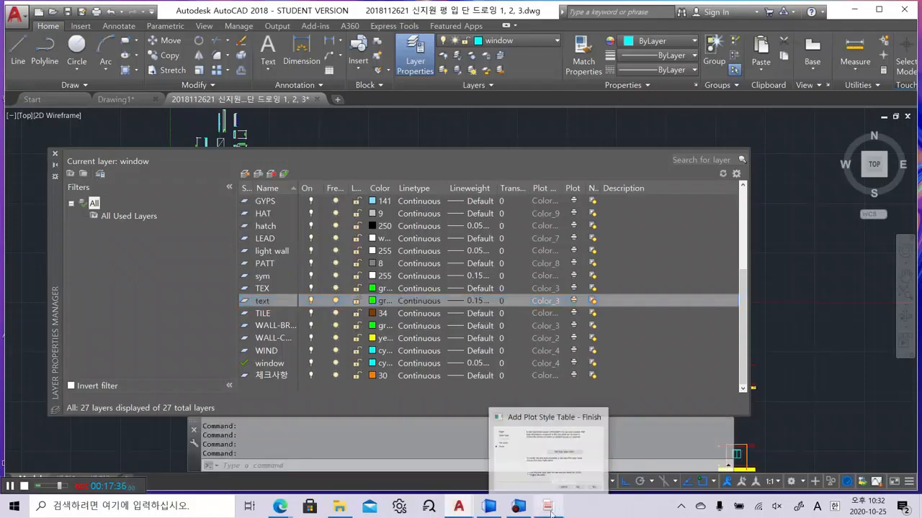
left_click(514, 427)
scroll(412, 190, "up", 16)
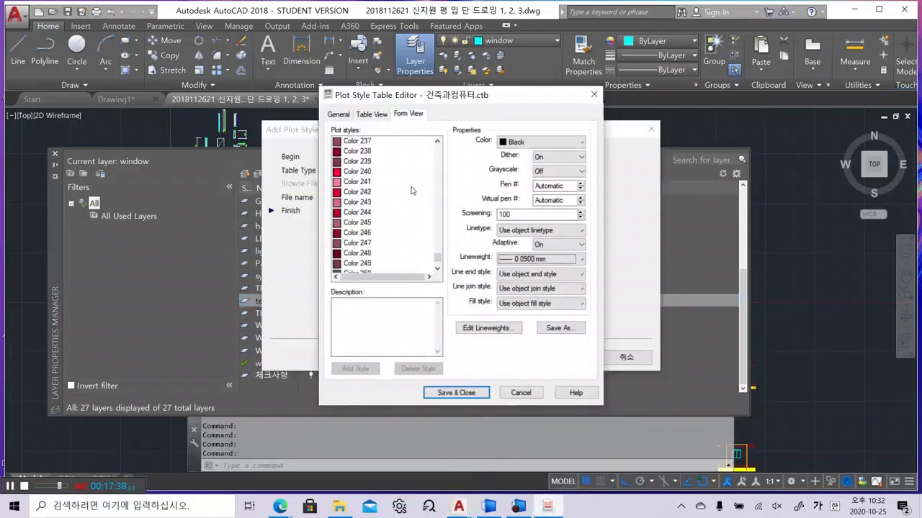
scroll(412, 190, "up", 20)
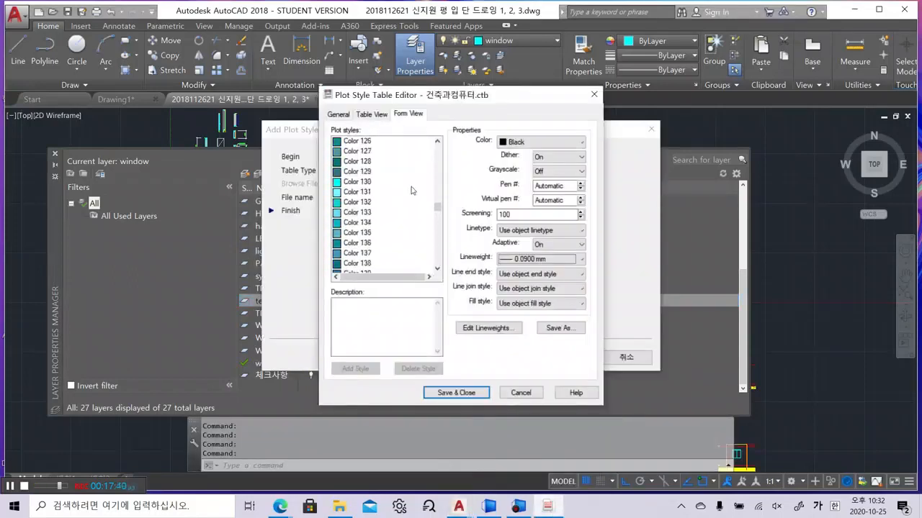
left_click_drag(437, 209, 439, 147)
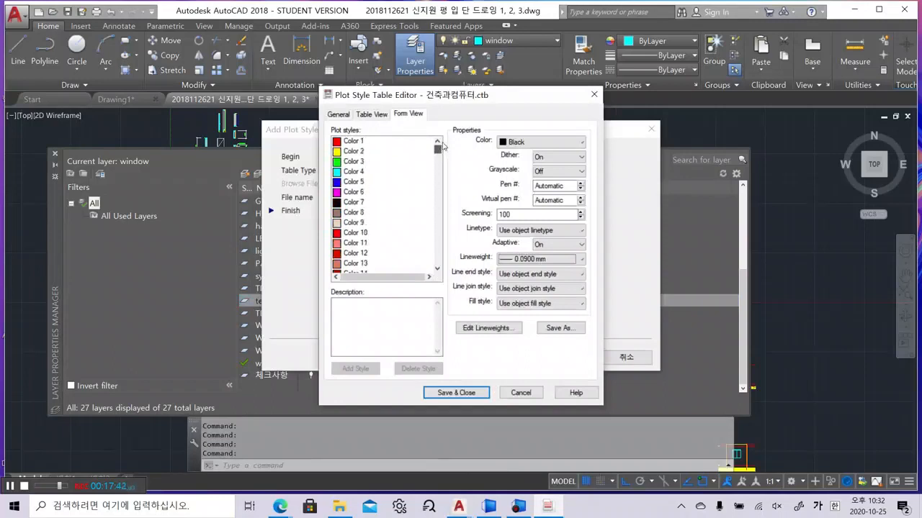
left_click(355, 162)
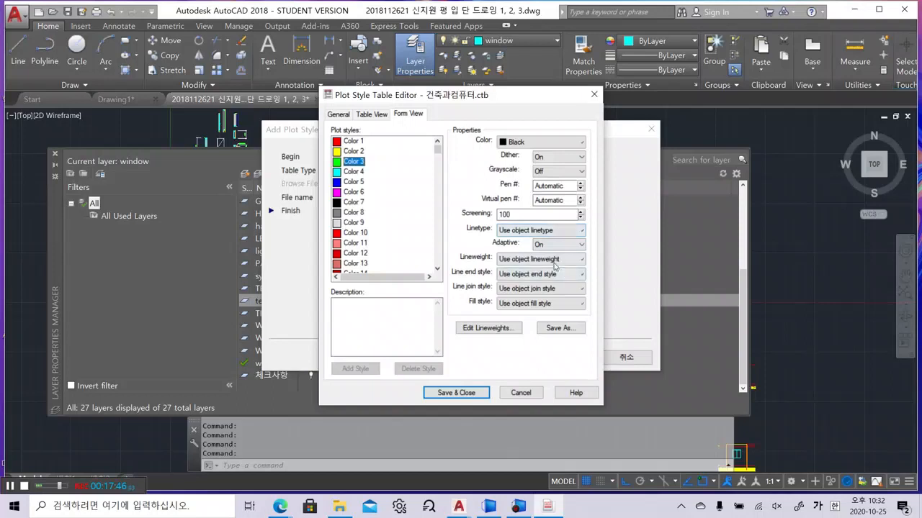
left_click(544, 259)
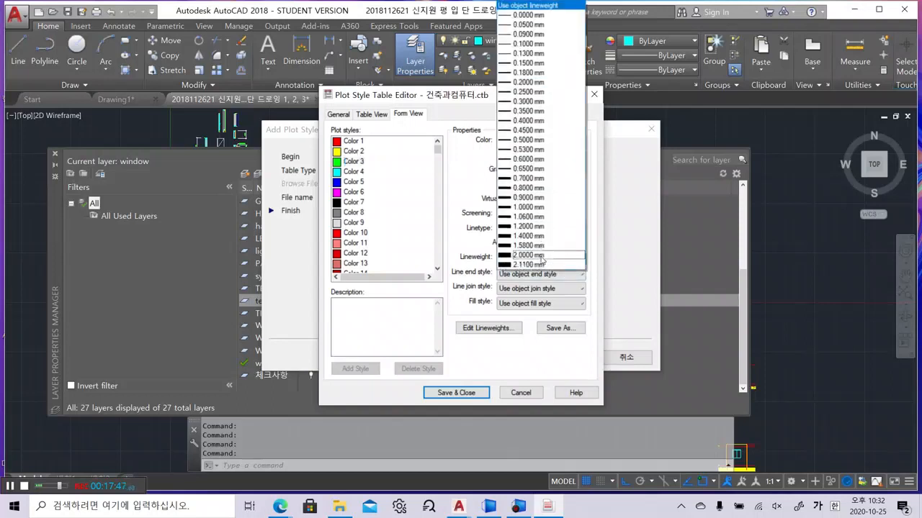
left_click(544, 83)
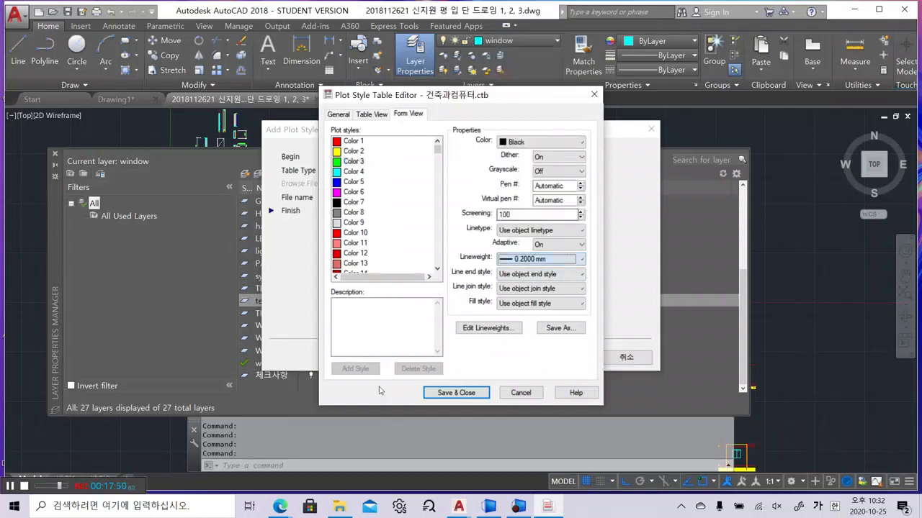
left_click(162, 339)
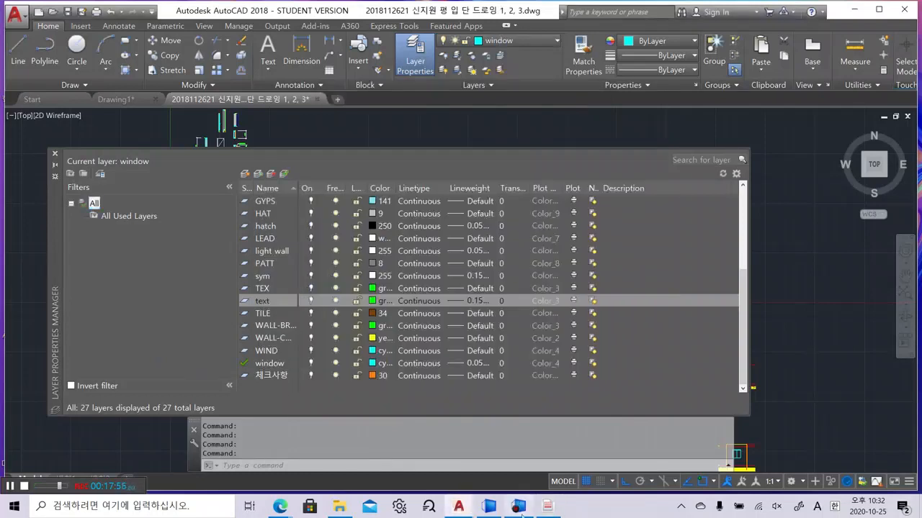
Set the Color 30 plot style's lineweight to 0.2000 mm
left_click(548, 506)
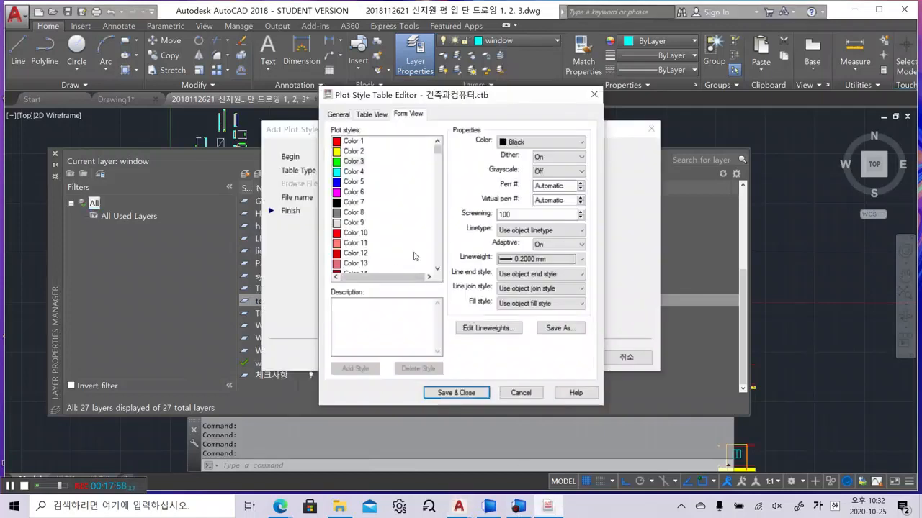
left_click_drag(437, 154, 442, 167)
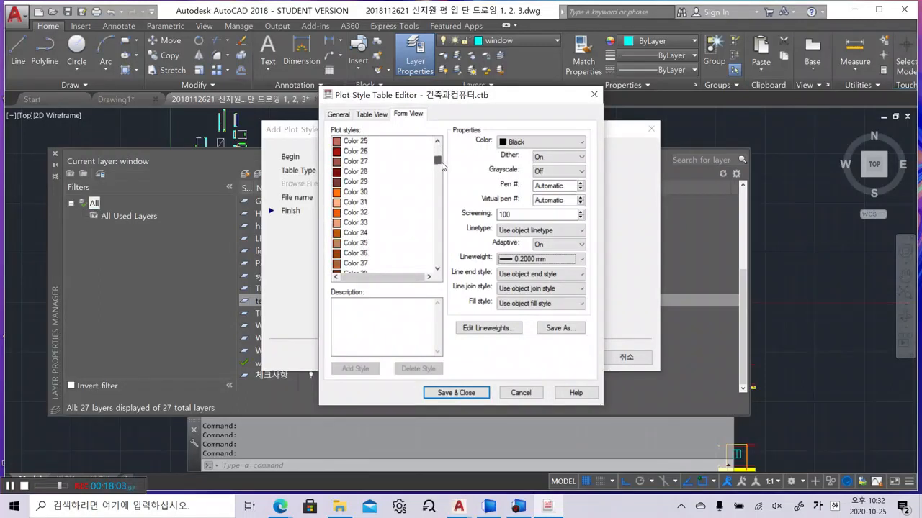
left_click(353, 192)
left_click(535, 260)
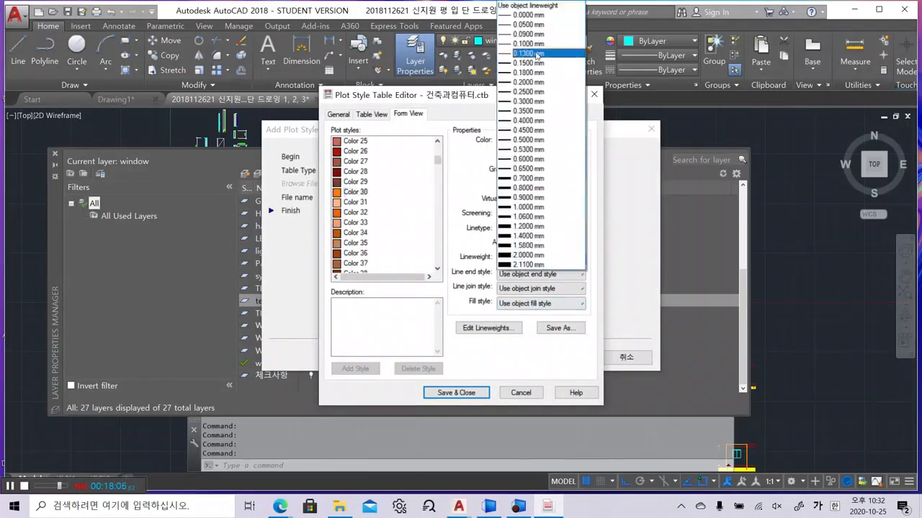
left_click(530, 84)
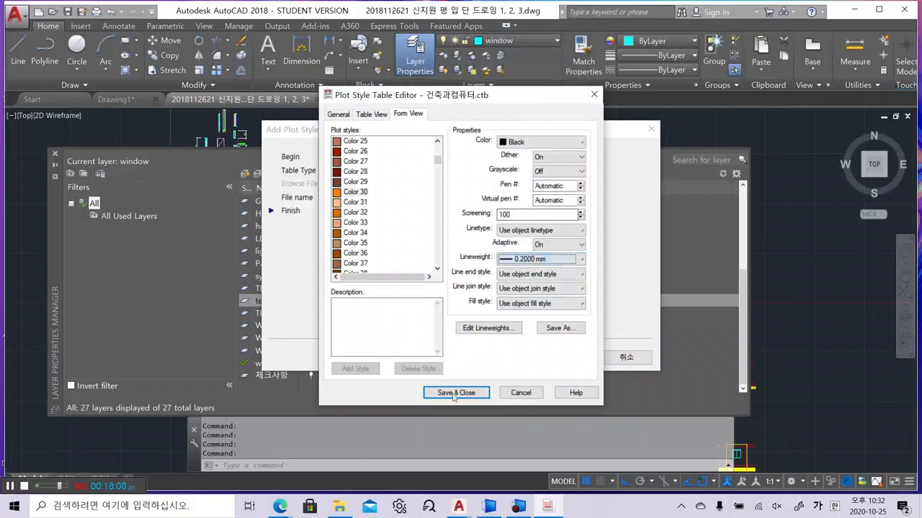
Save 건축과컴퓨터.ctb, finish the wizard, confirm the file in Plot Styles, and close the windows
left_click(456, 393)
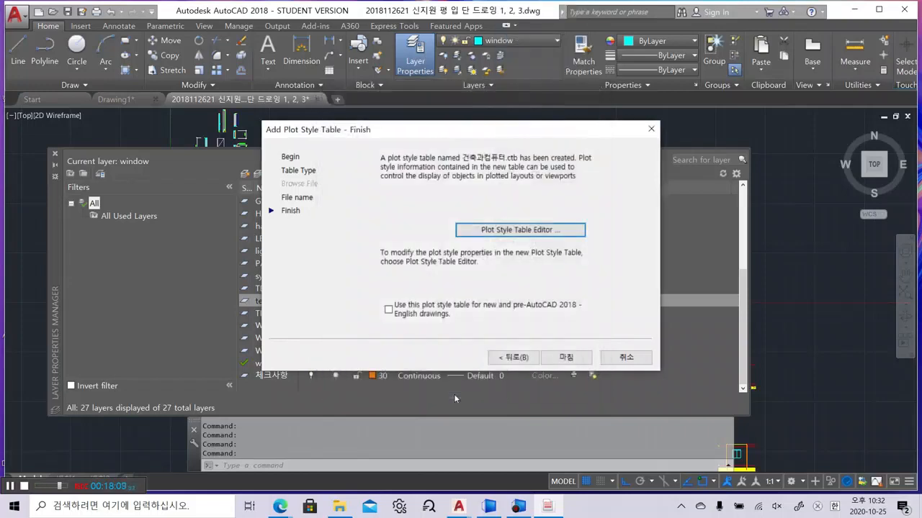
left_click(565, 358)
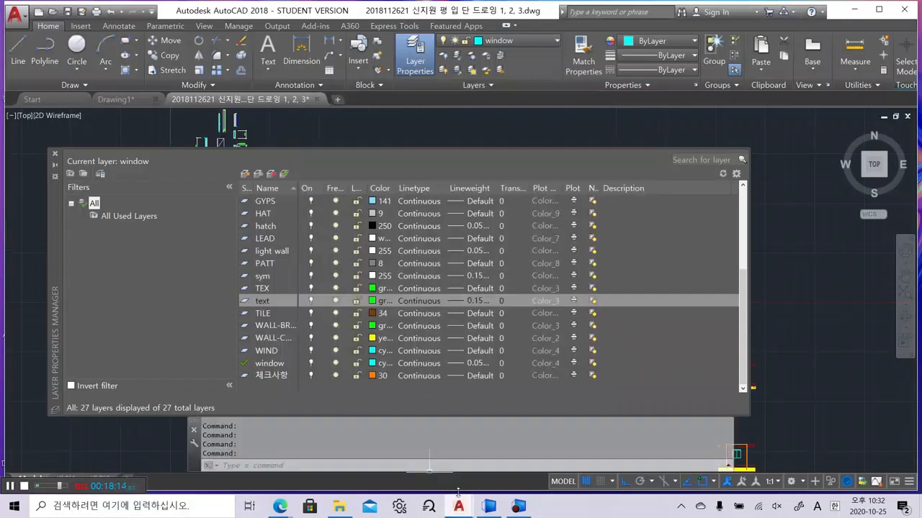
mouse_move(458, 500)
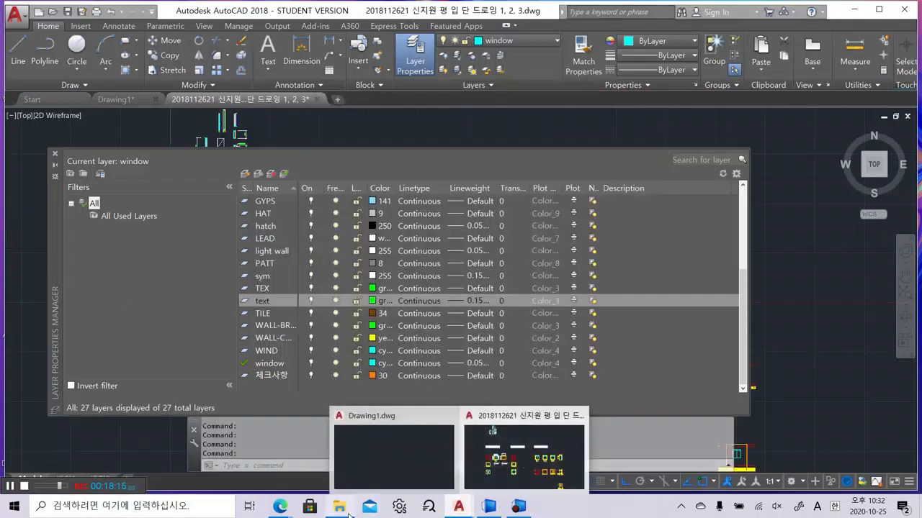
left_click(339, 506)
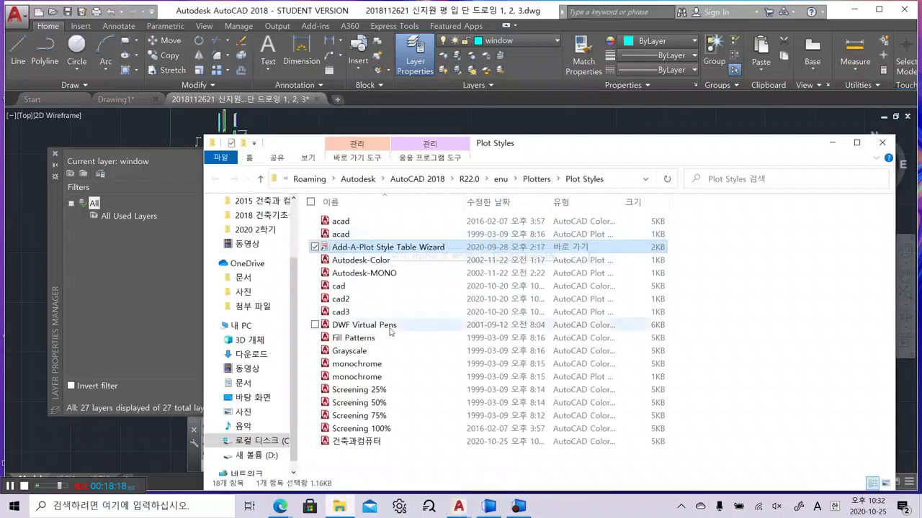
left_click(391, 445)
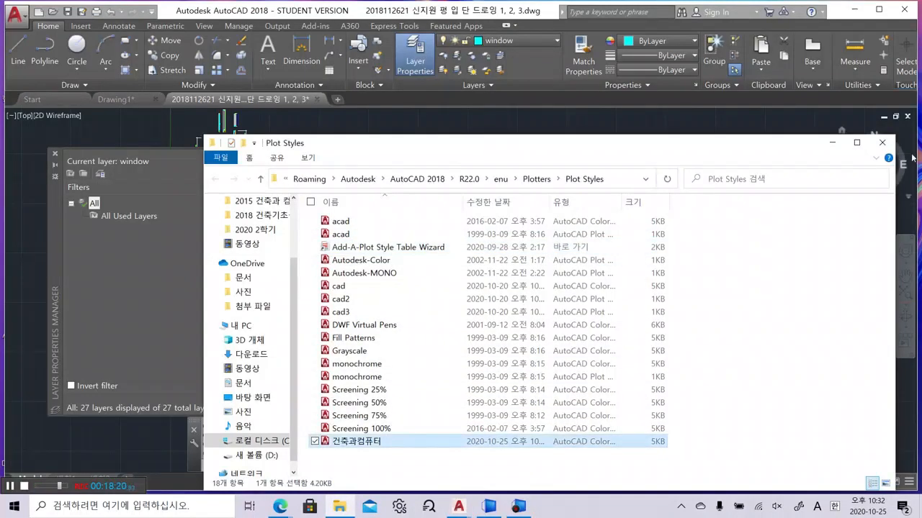
left_click(882, 142)
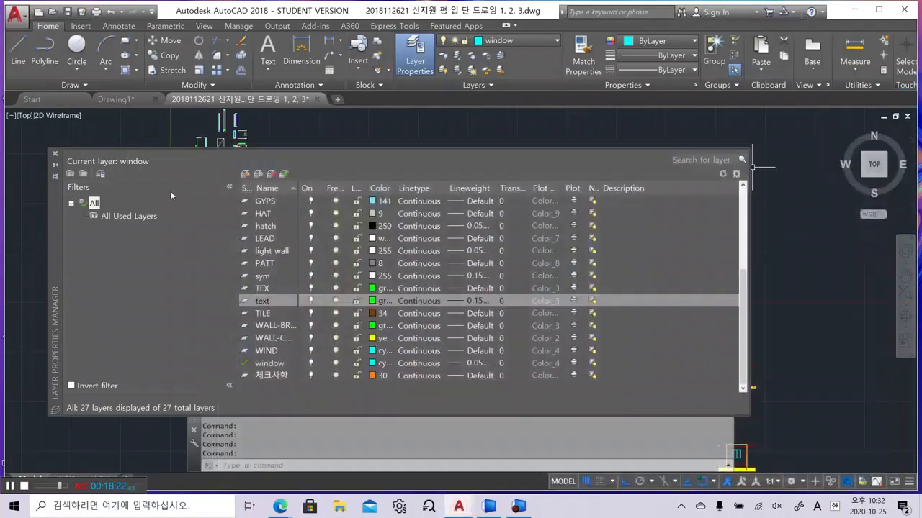
left_click(55, 153)
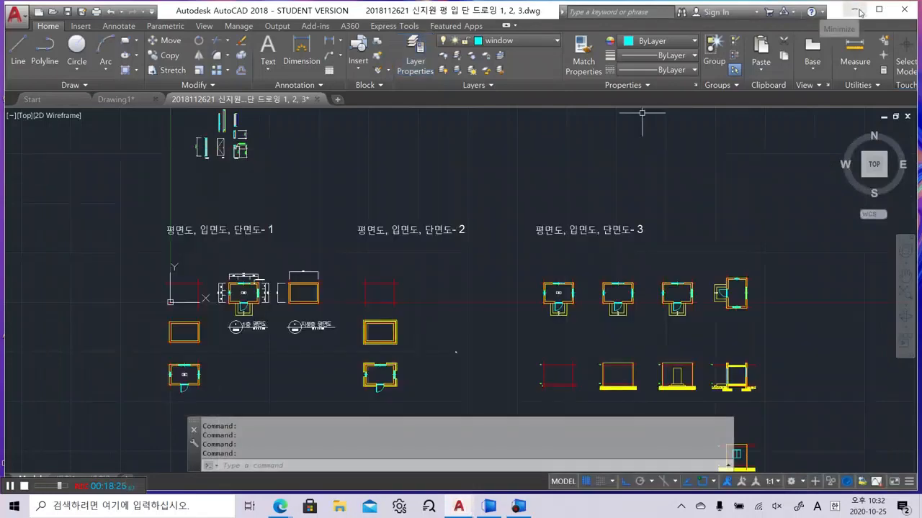